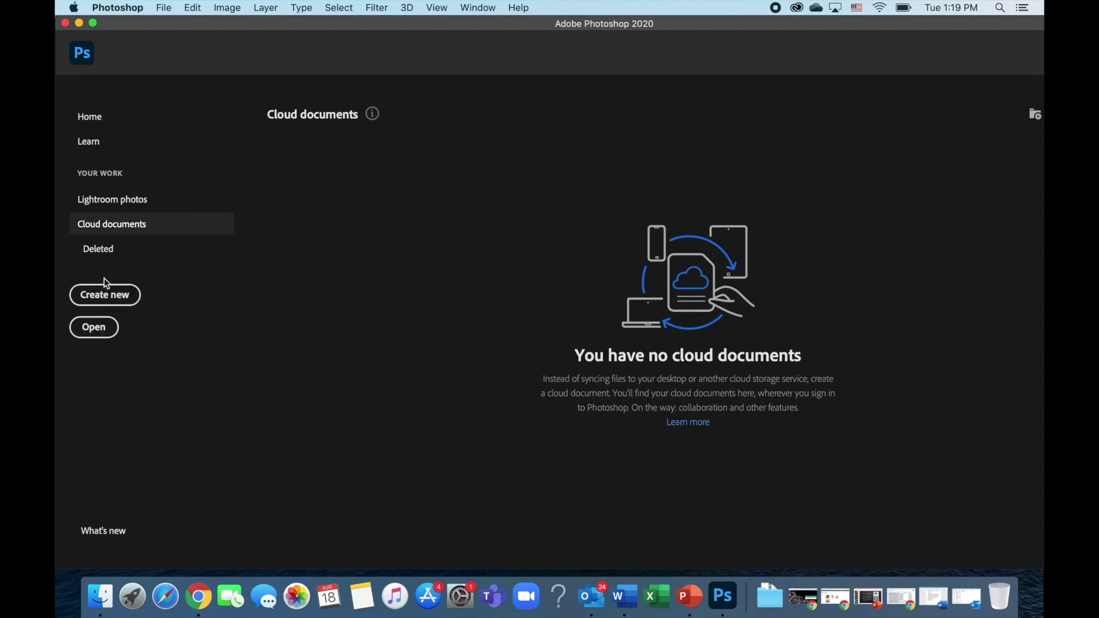
- Create a new document 10 inches wide and 10 inches high at a resolution of 300 pixels/inch
left_click(167, 12)
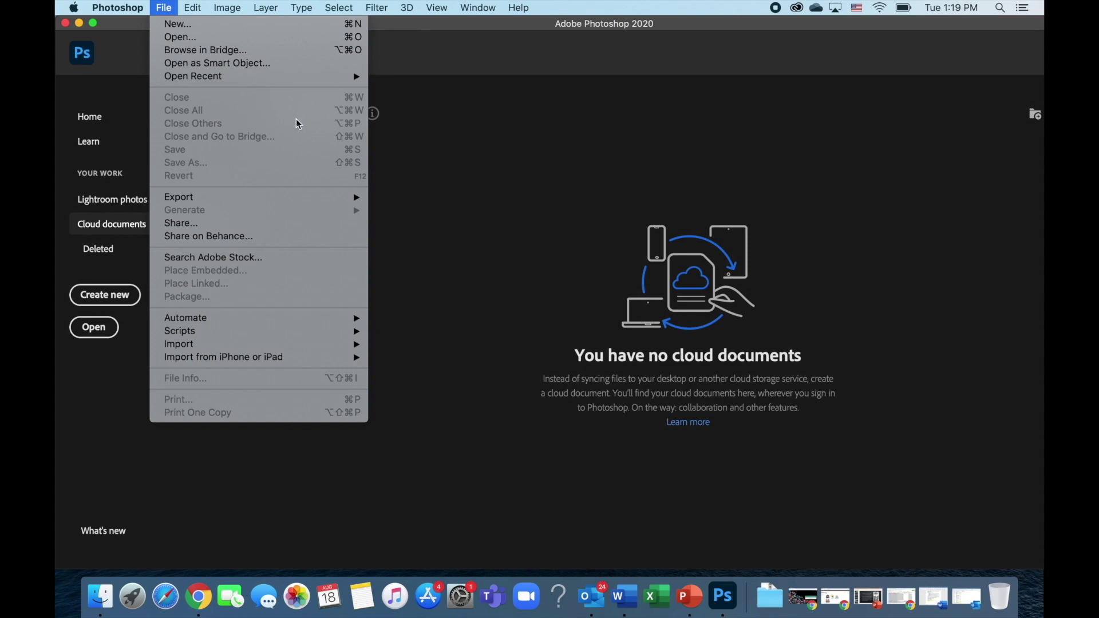
left_click(111, 376)
left_click(125, 301)
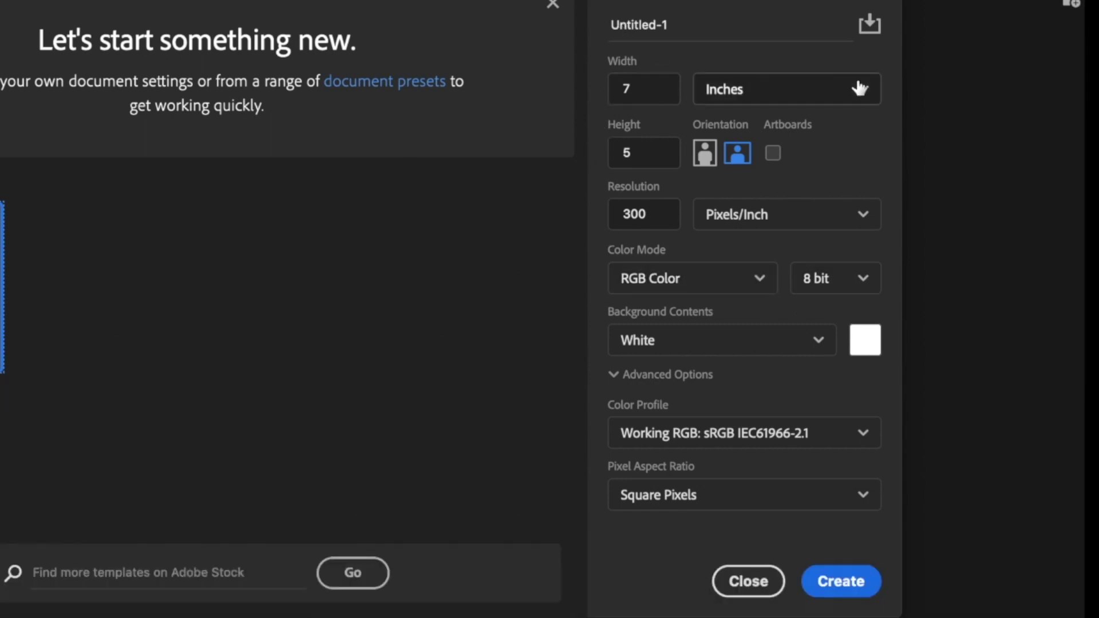
double_click(639, 90)
type("10")
left_click(646, 159)
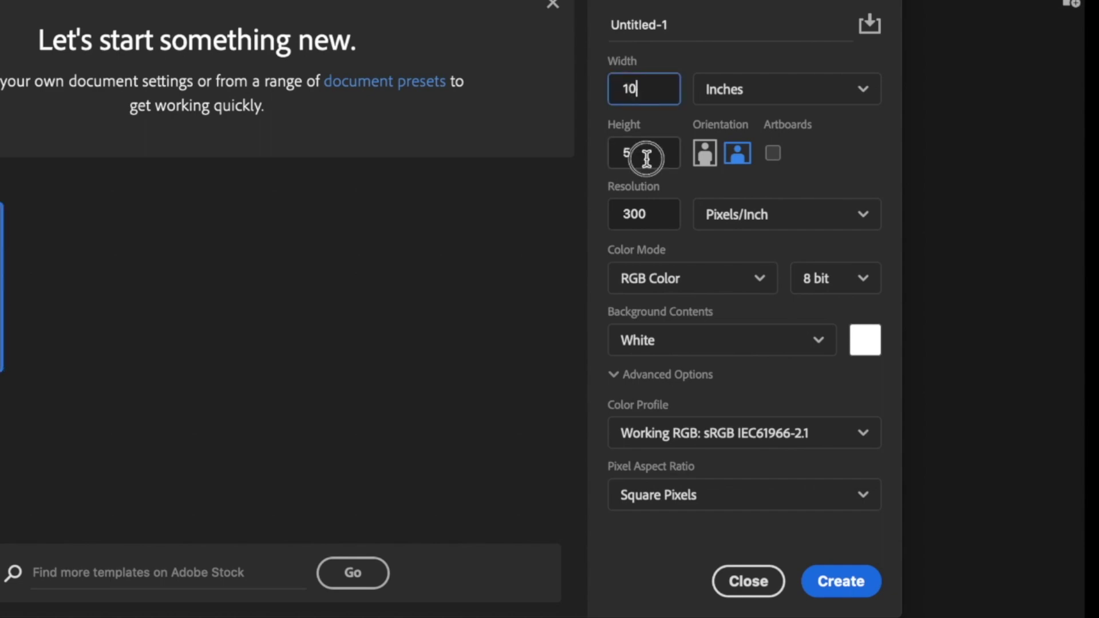
key("BackSpace")
type("10")
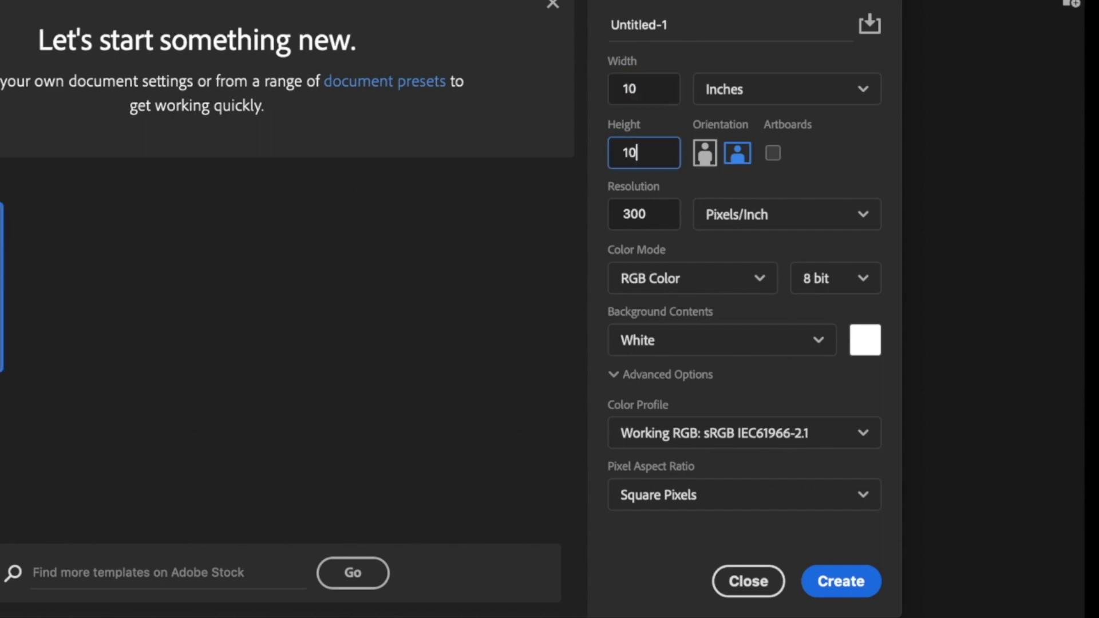
double_click(648, 221)
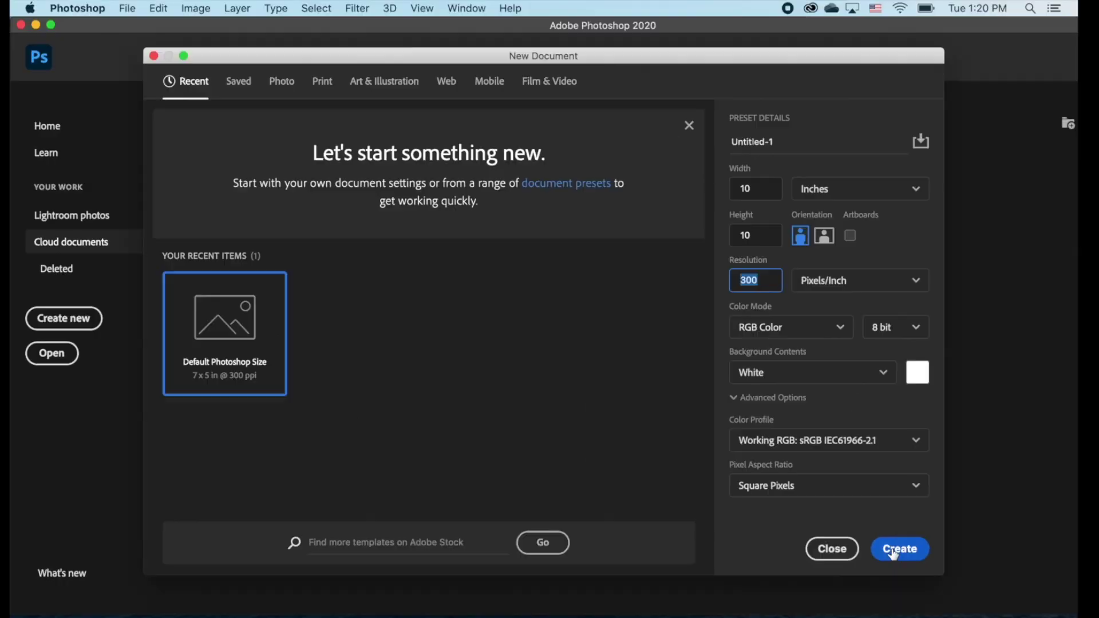
left_click(833, 585)
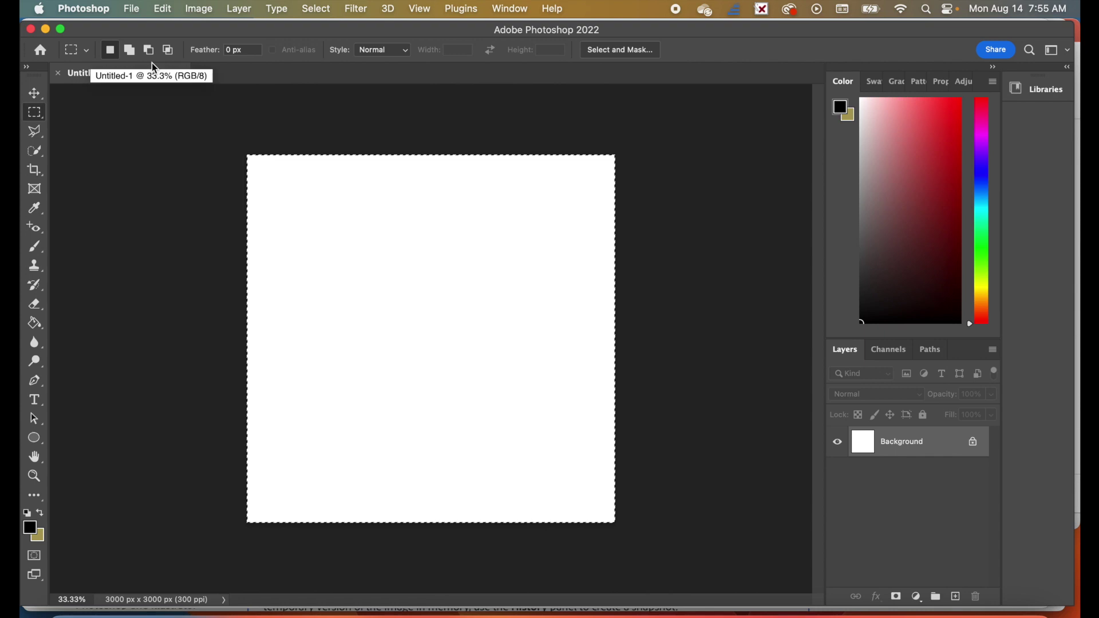
- Start saving the document under a new name, choosing to save it on the computer instead of Creative Cloud
left_click(136, 13)
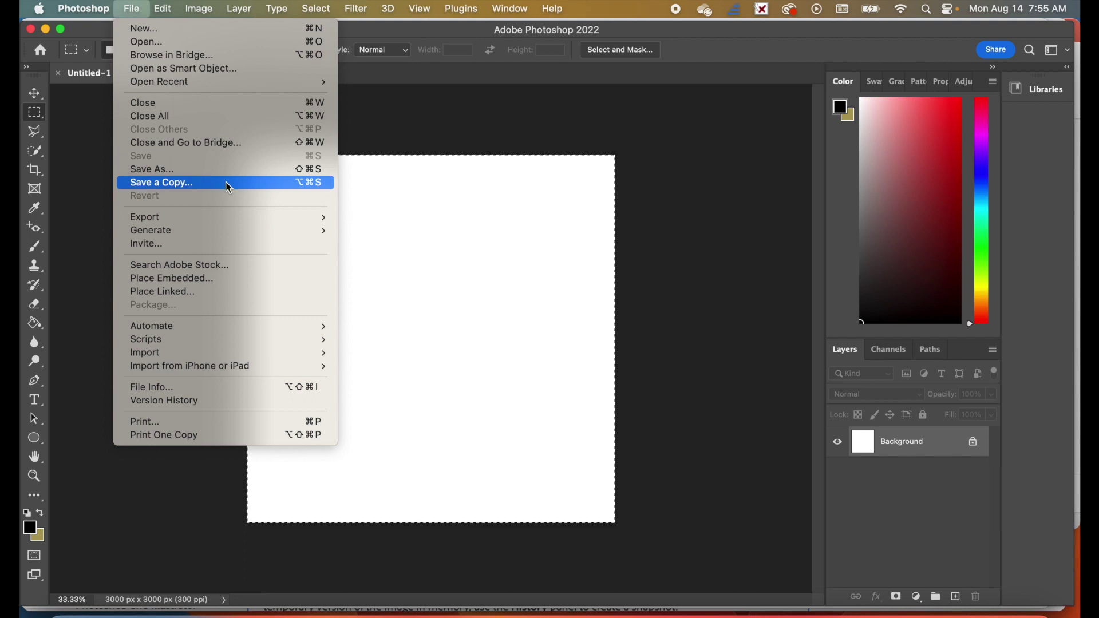
left_click(195, 171)
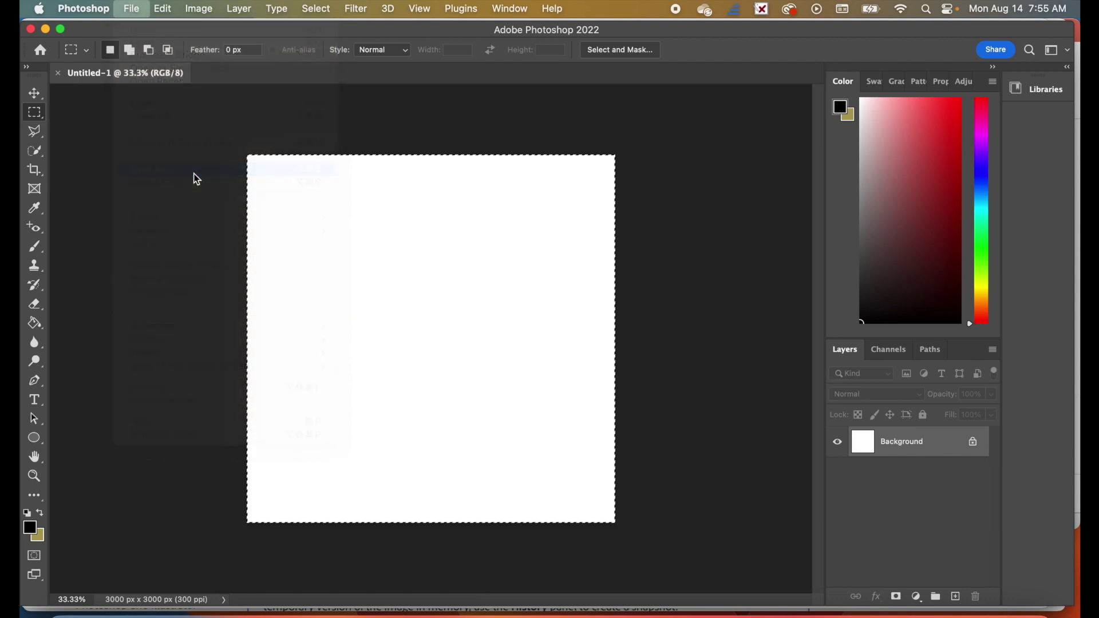
left_click_drag(269, 118, 320, 50)
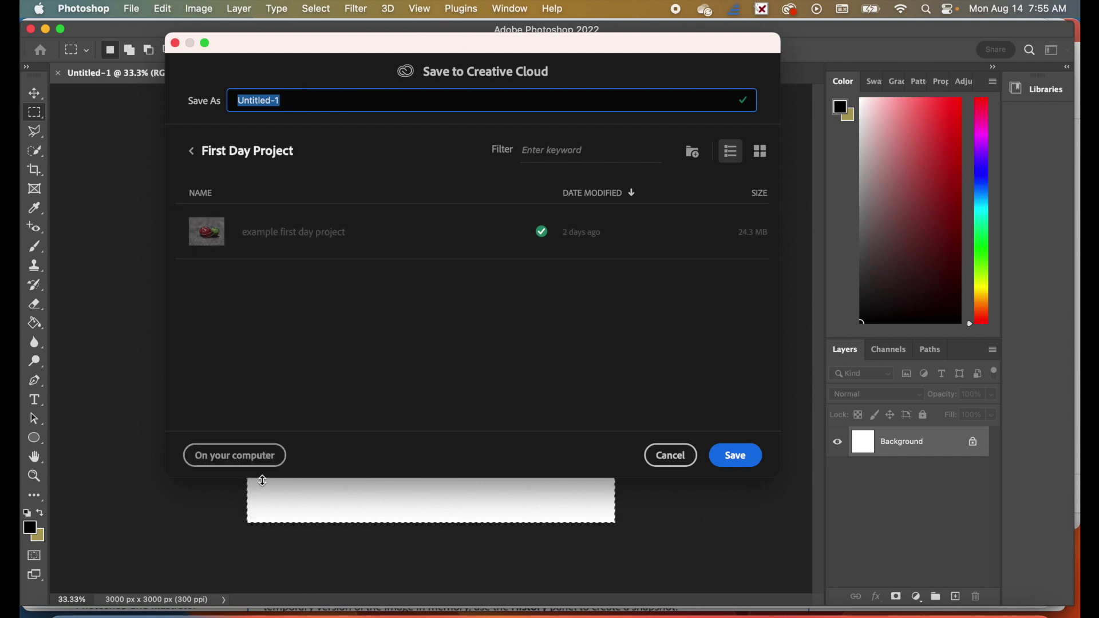
left_click(232, 457)
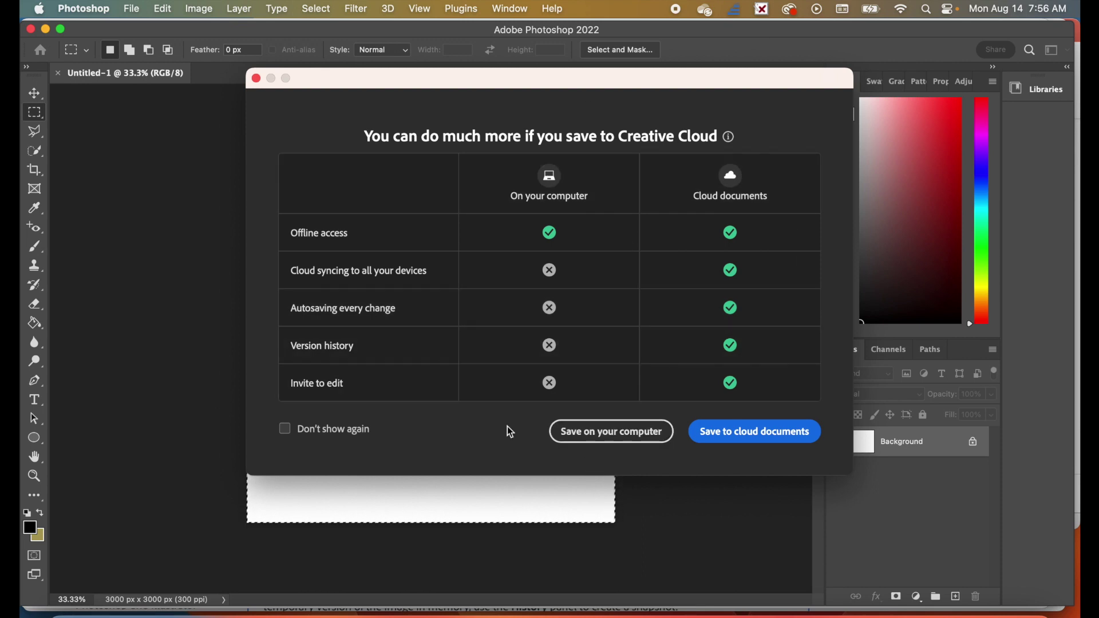
left_click(595, 433)
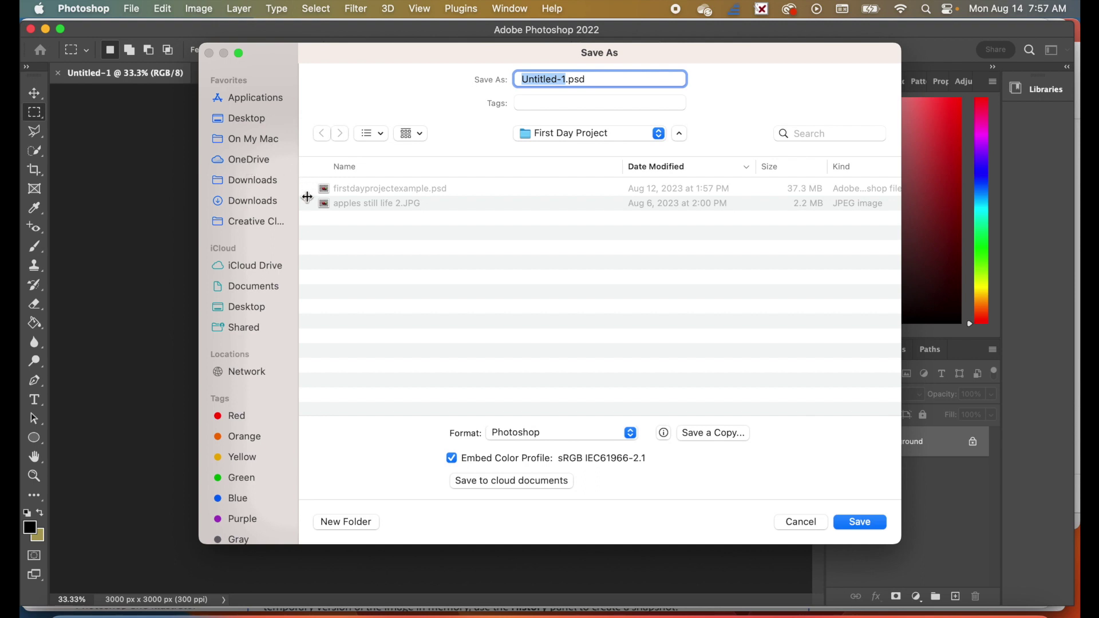
left_click(247, 223)
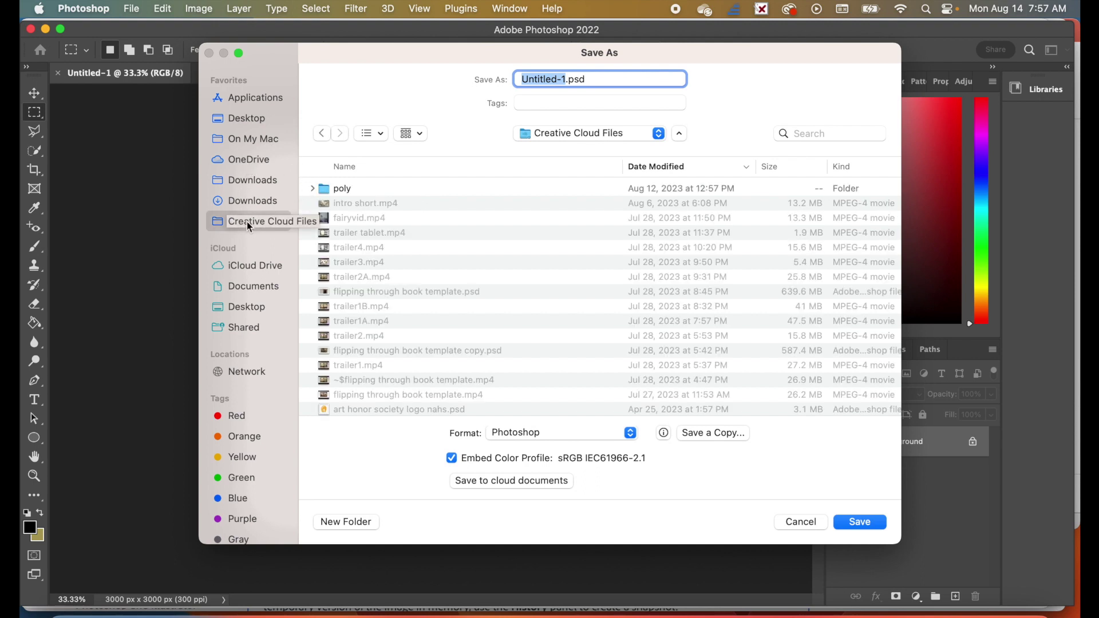
scroll(445, 232, "down", 1)
scroll(445, 232, "down", 10)
scroll(445, 232, "up", 10)
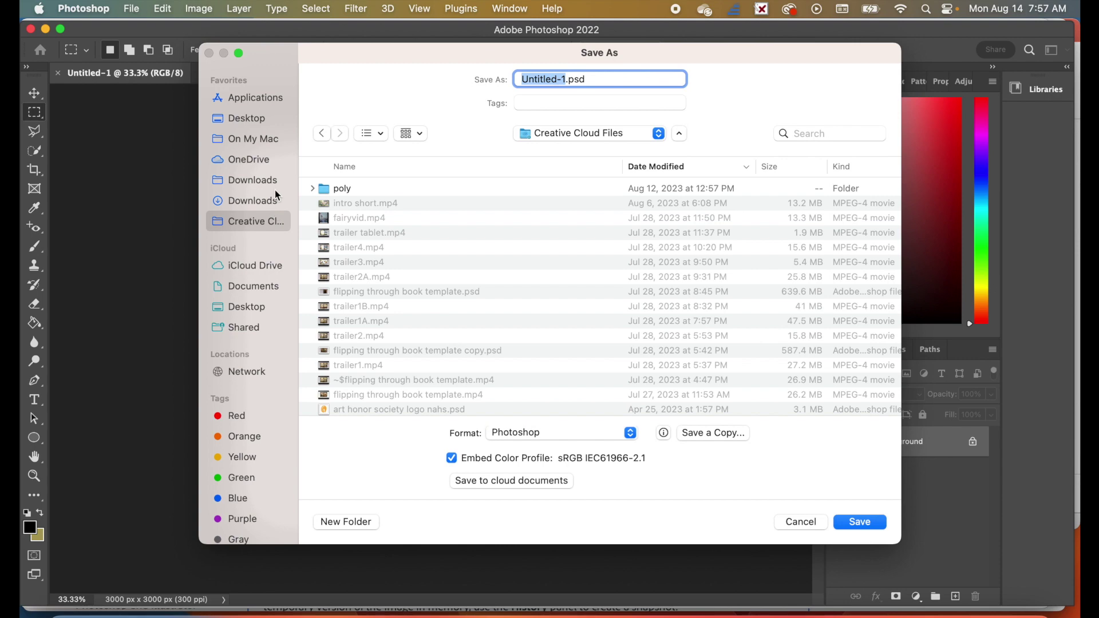
- Choose OneDrive as the save location and create a new folder there named Digital Art 2023 2024
left_click(256, 161)
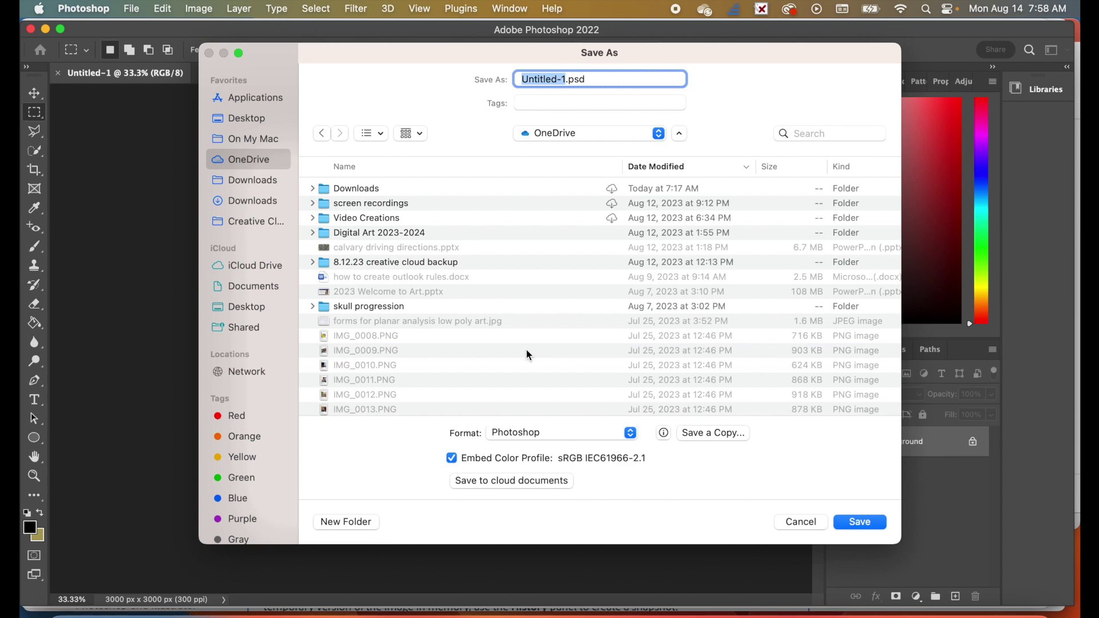
left_click(347, 522)
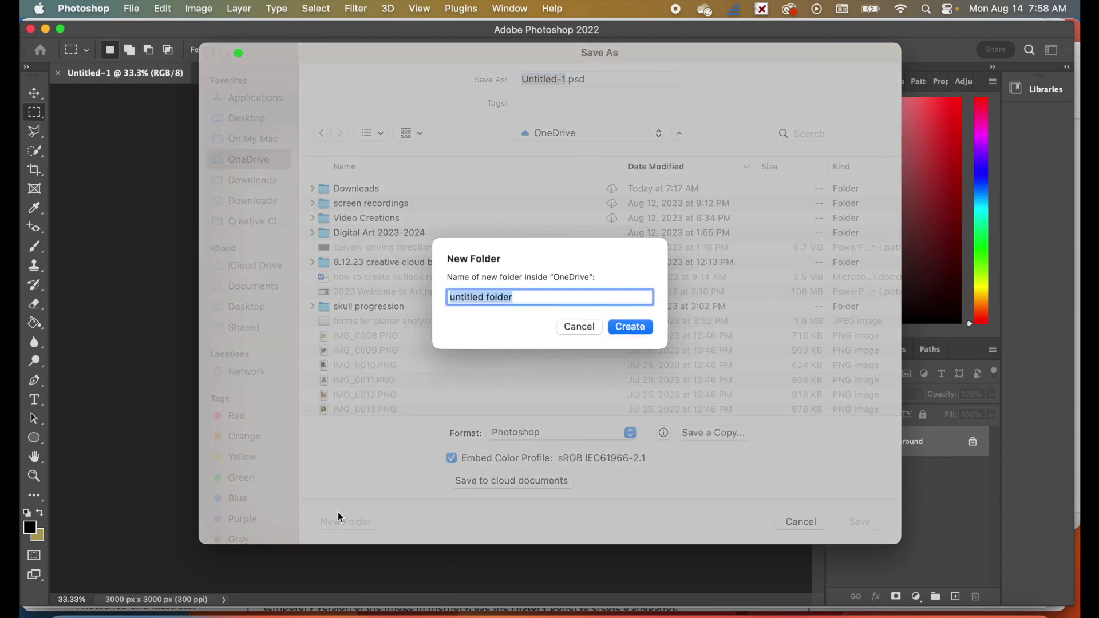
type("Digi")
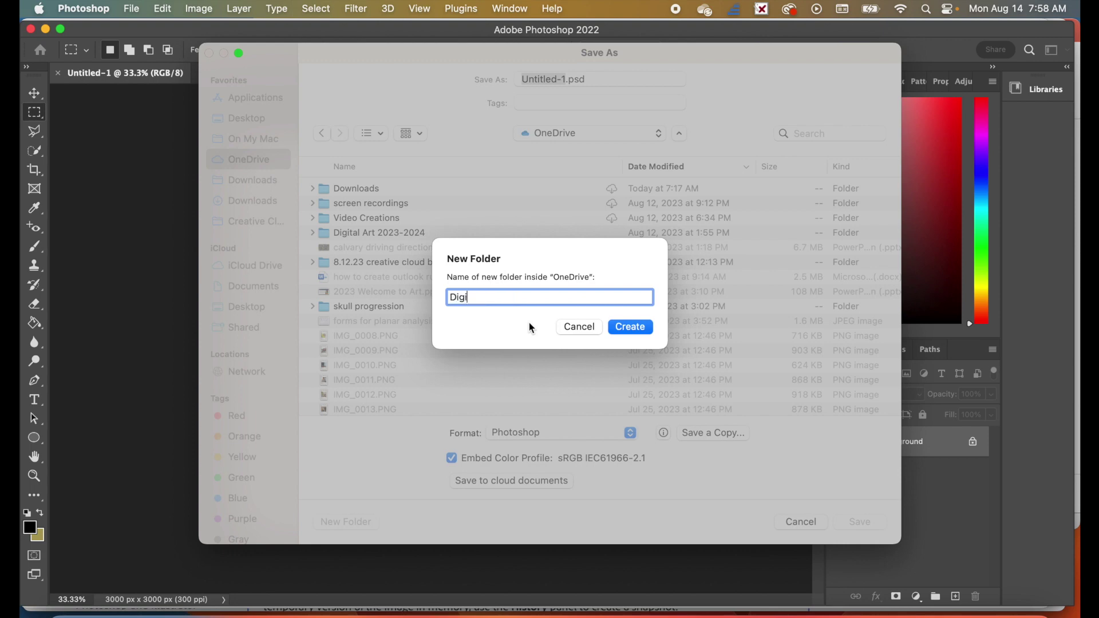
type("tal Art 2023-2024")
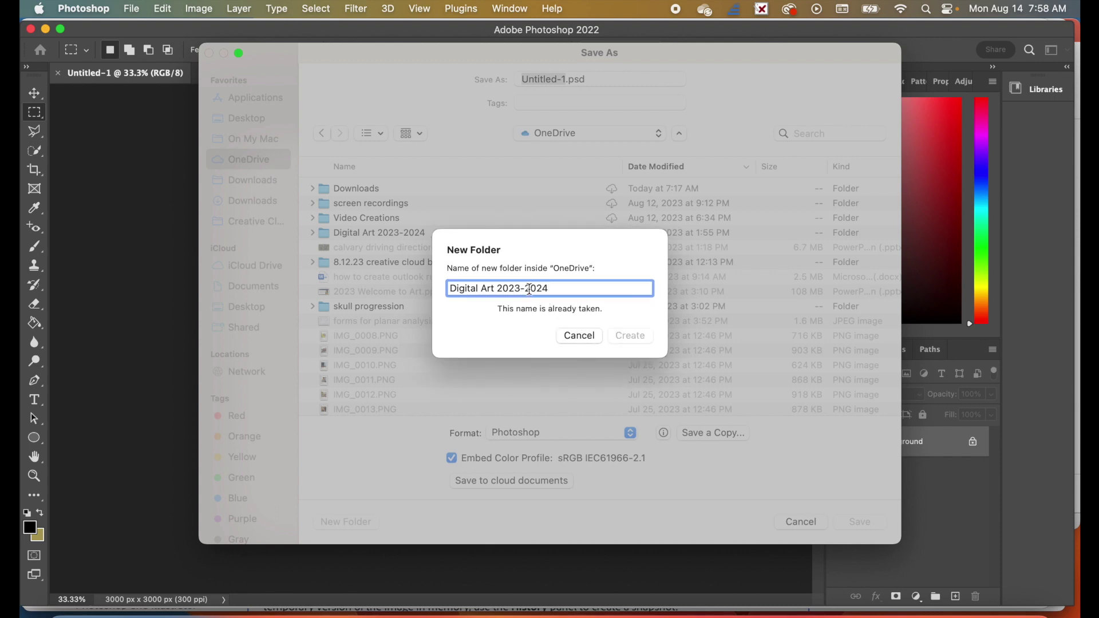
key("Left")
key("Left")
key("Left")
key("Left")
key("BackSpace")
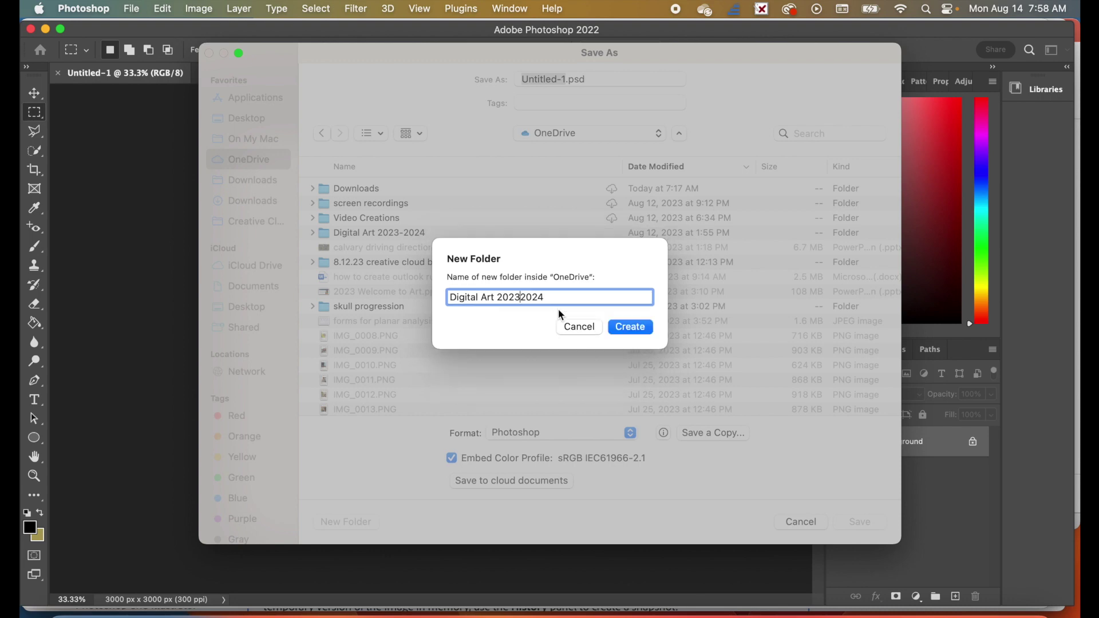
left_click(630, 328)
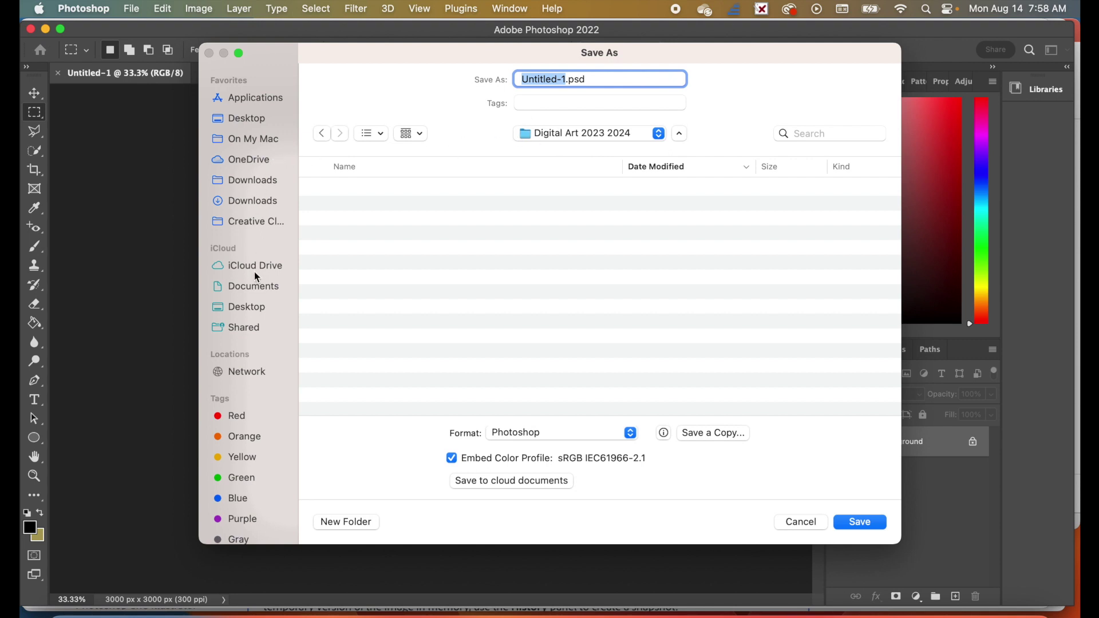
- Open the Digital Art 2023 2024 folder from OneDrive and create a subfolder named First Day Project in it
left_click(254, 158)
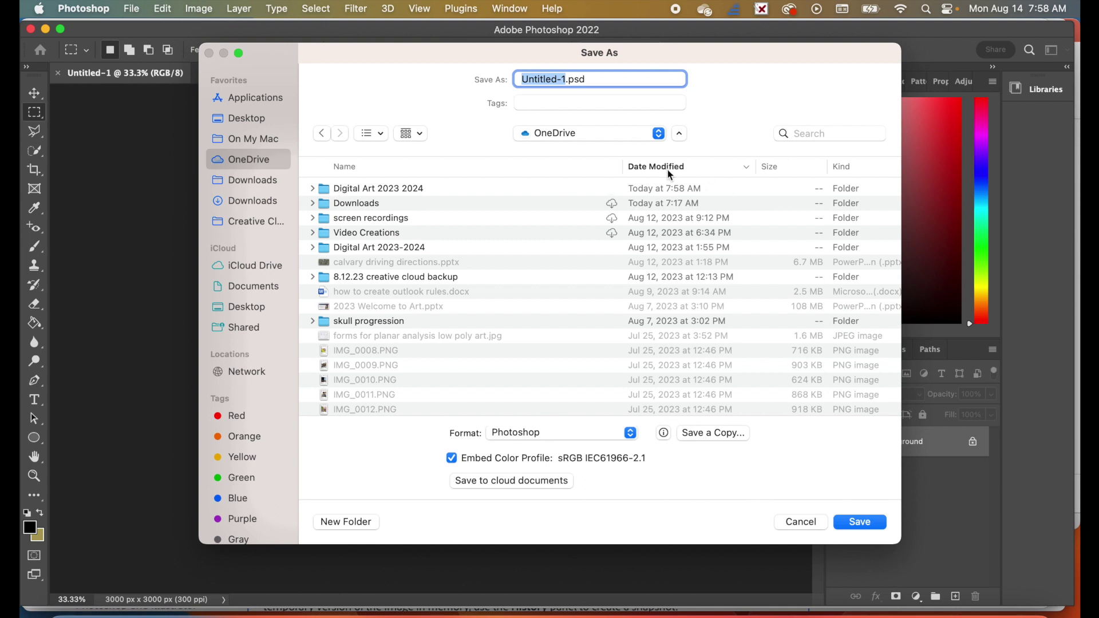
double_click(396, 191)
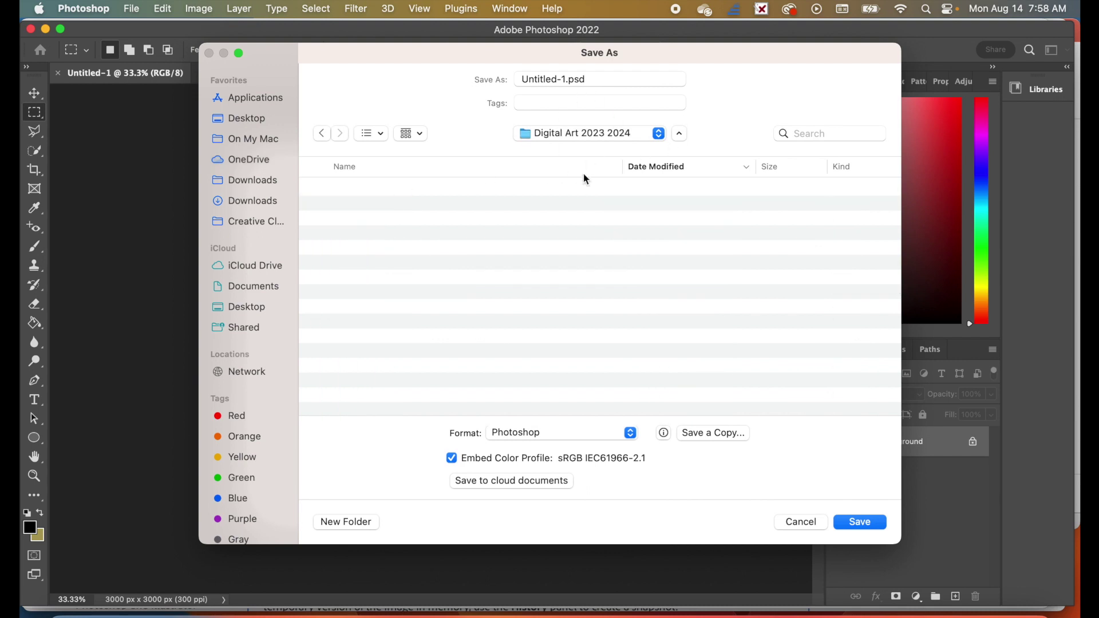
left_click(566, 77)
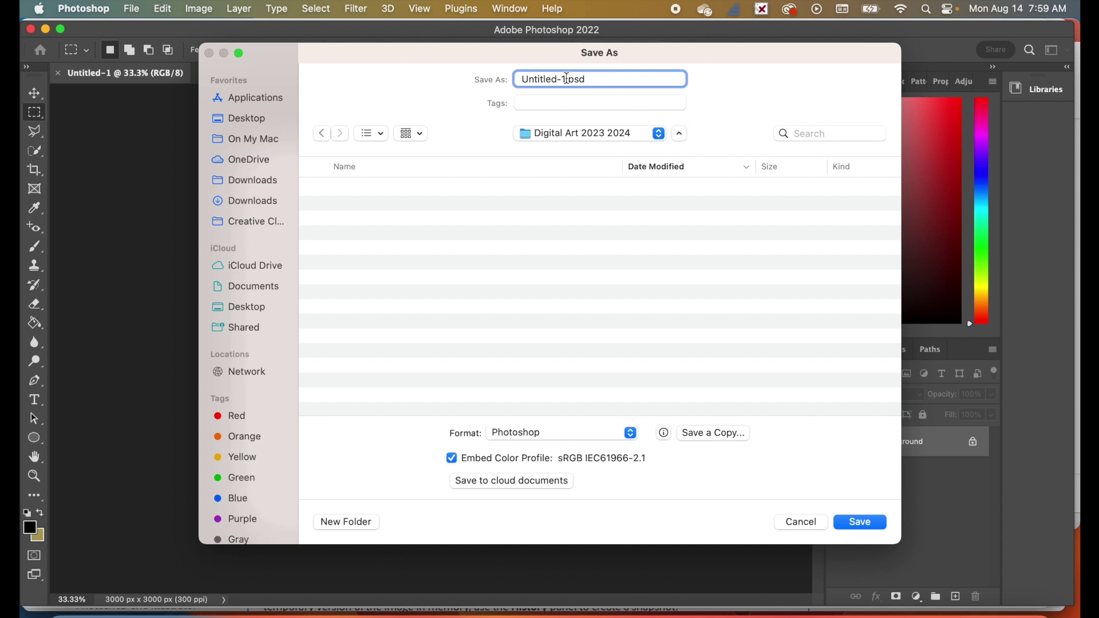
left_click(344, 521)
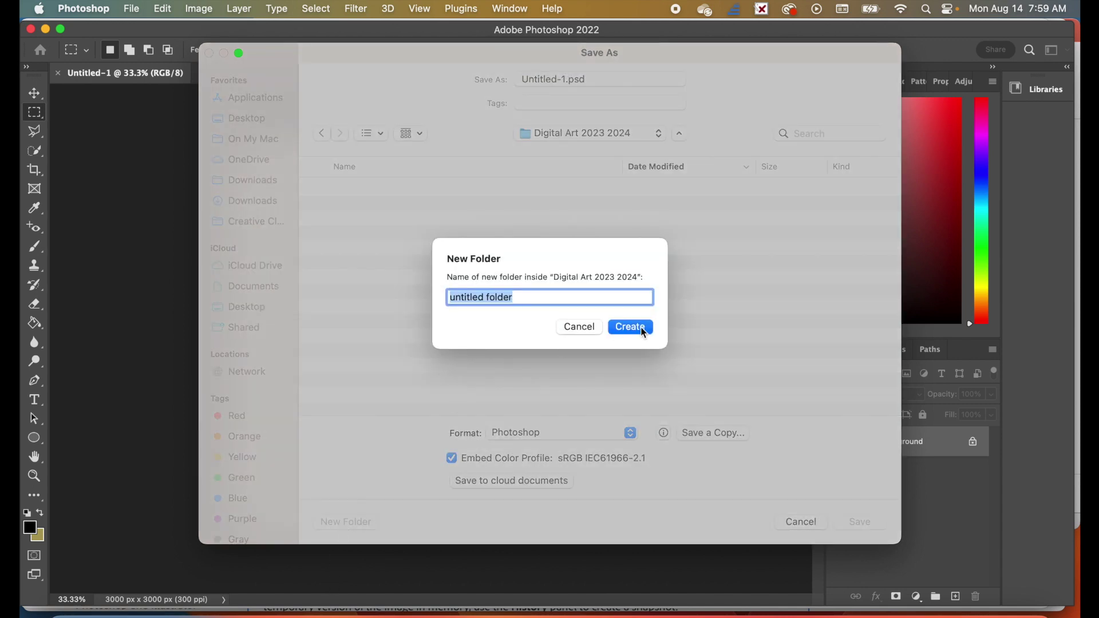
type("Fi")
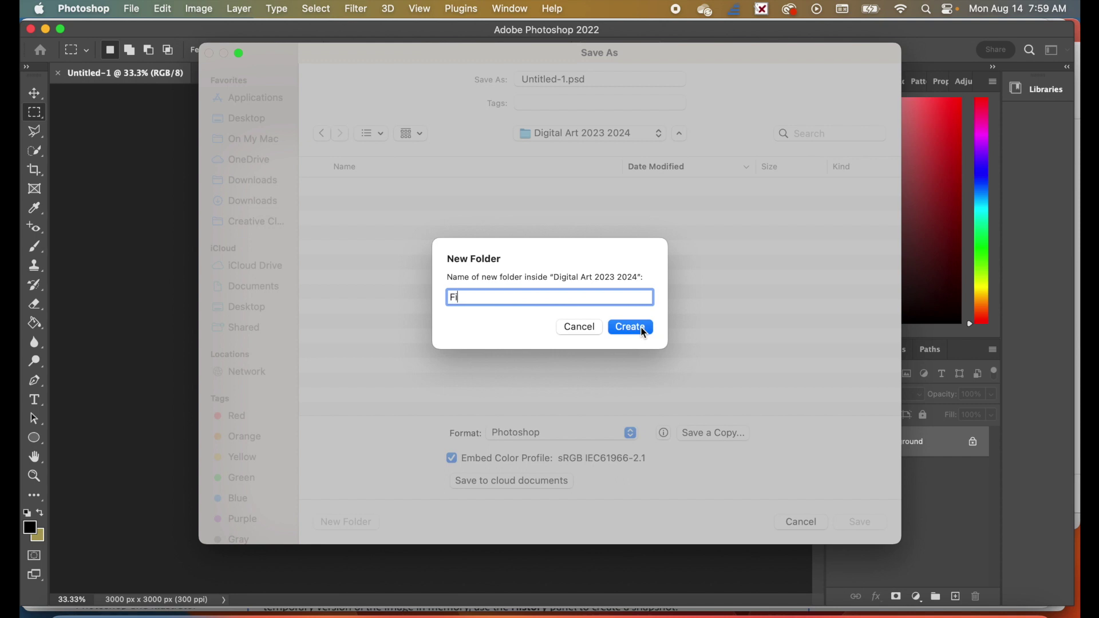
type("rst Day Project")
left_click(643, 333)
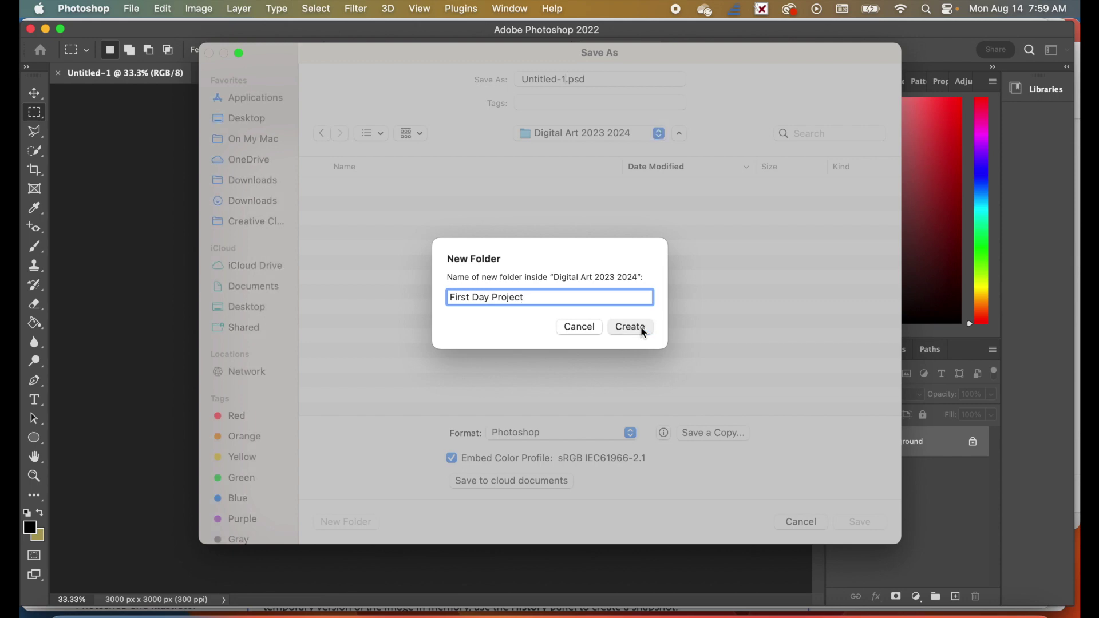
- Go back to the Digital Art 2023 2024 folder and create another subfolder named Second Day Project
left_click(564, 133)
left_click(558, 153)
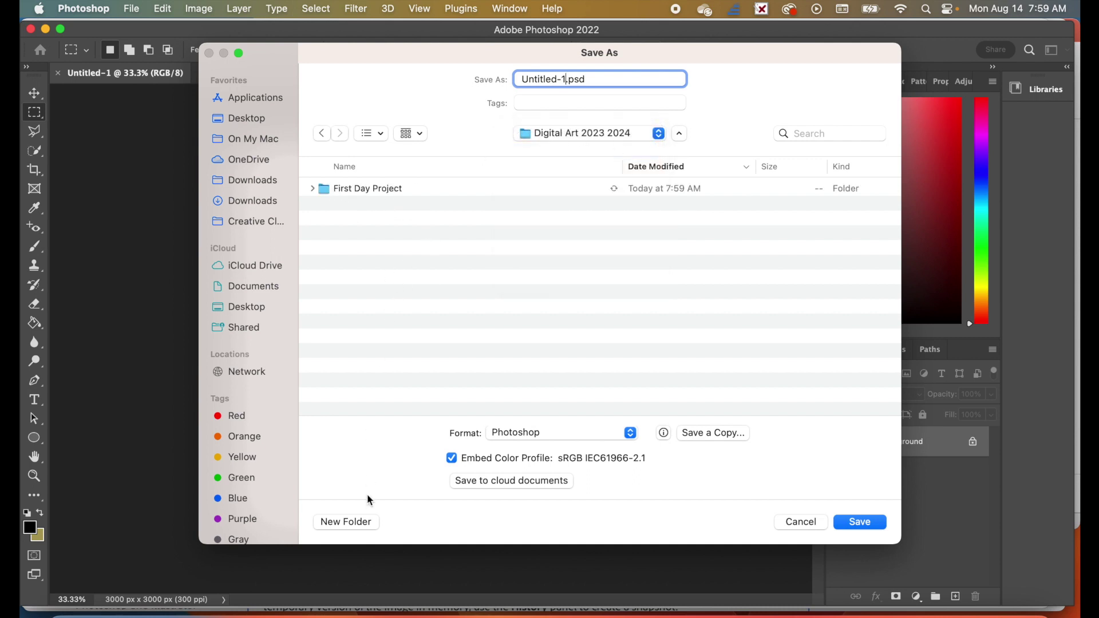
left_click(347, 522)
type("Second")
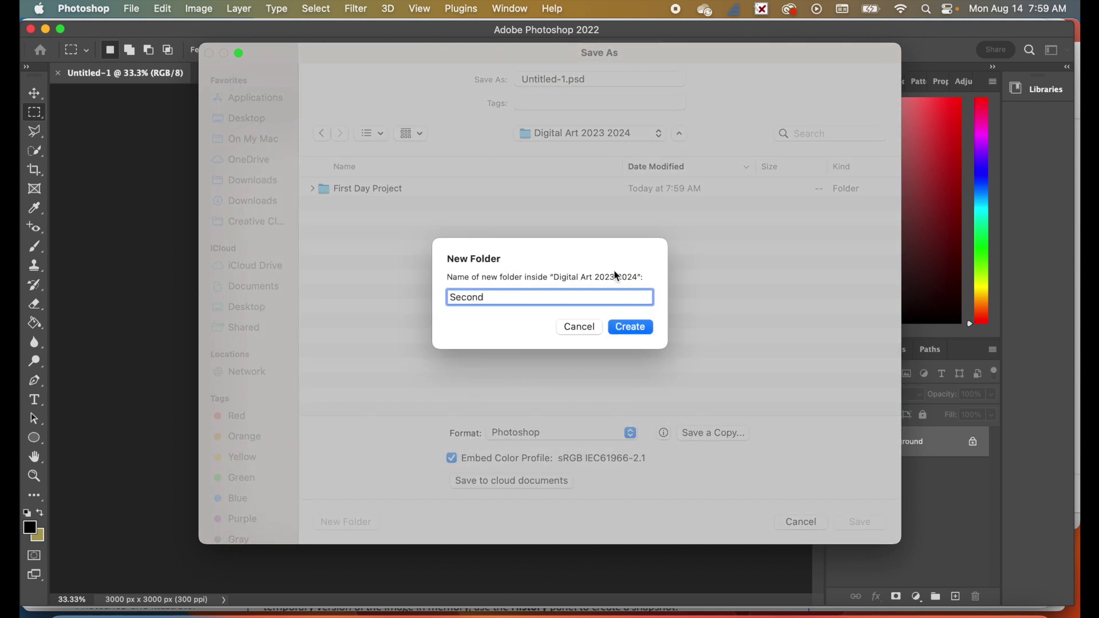
type("DF")
type("ect")
left_click(624, 326)
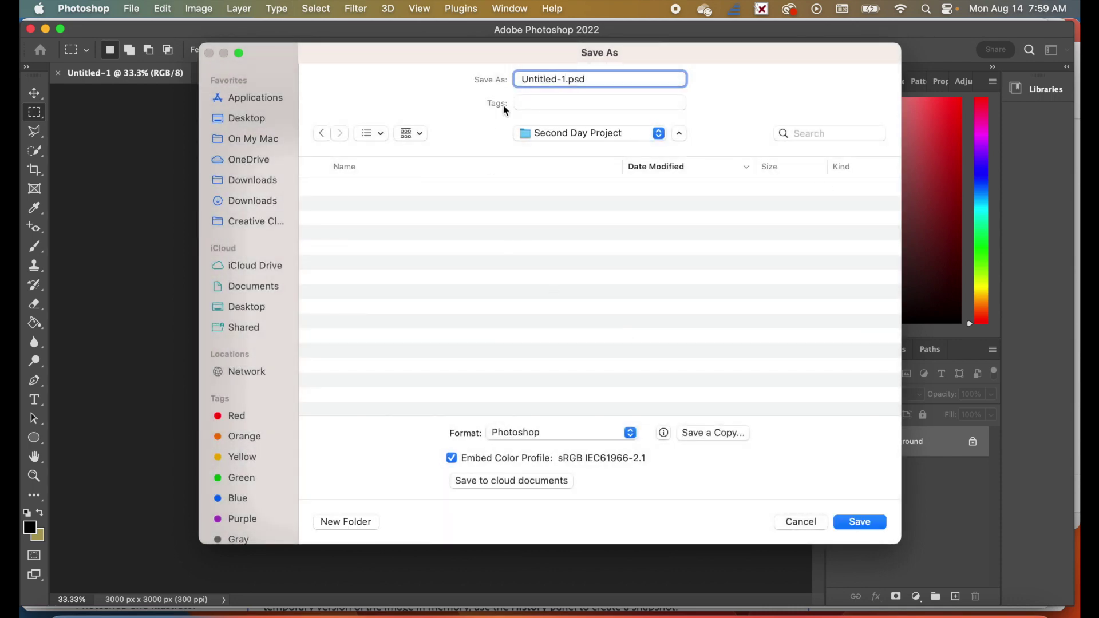
- Return to Digital Art 2023 2024 and open its First Day Project subfolder as the save location
left_click(568, 132)
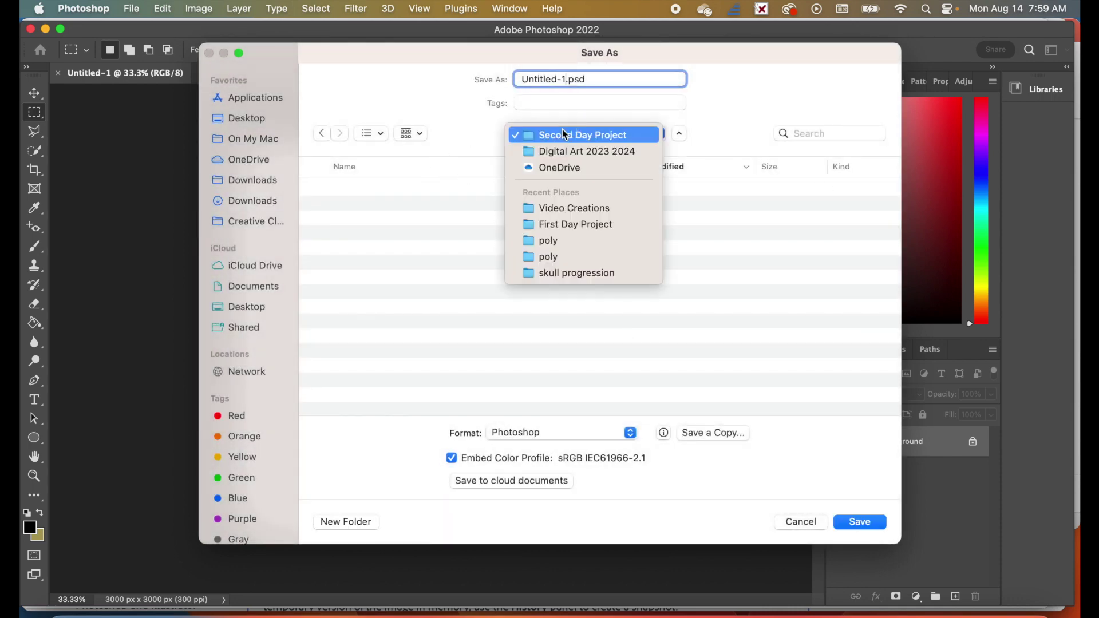
left_click(559, 152)
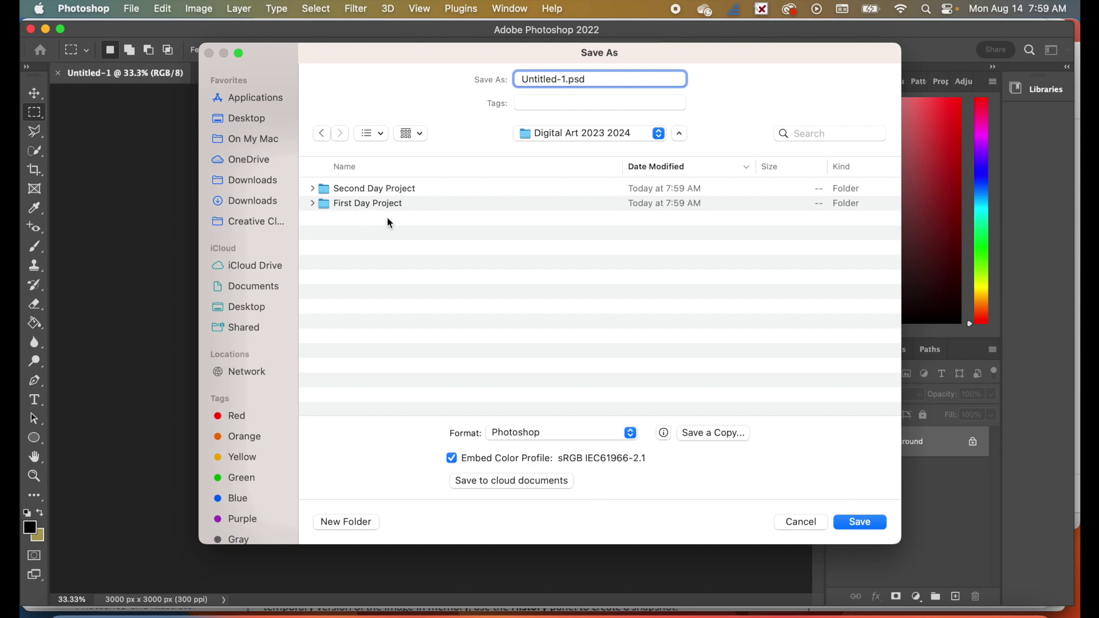
double_click(356, 207)
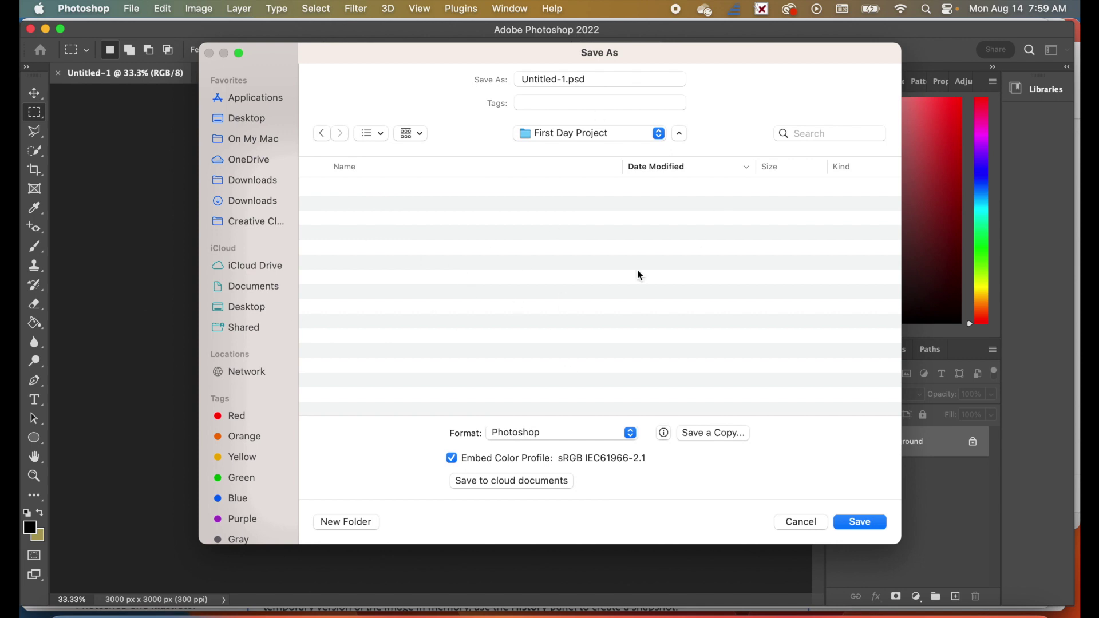
- Name the file project.psd, keeping the Photoshop extension
left_click(550, 78)
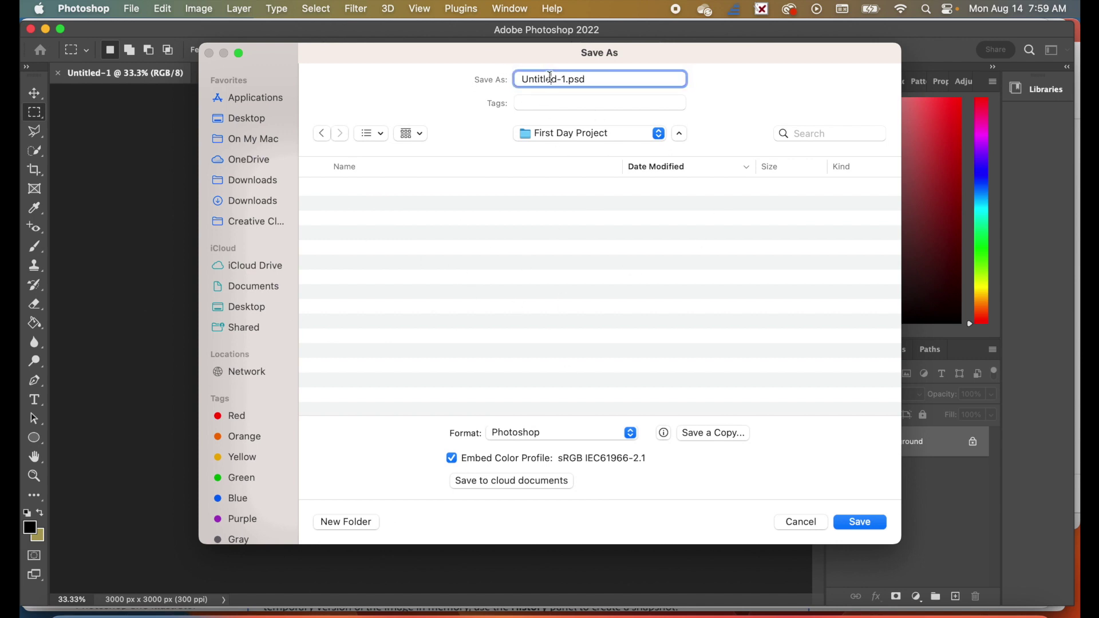
left_click_drag(564, 79, 465, 81)
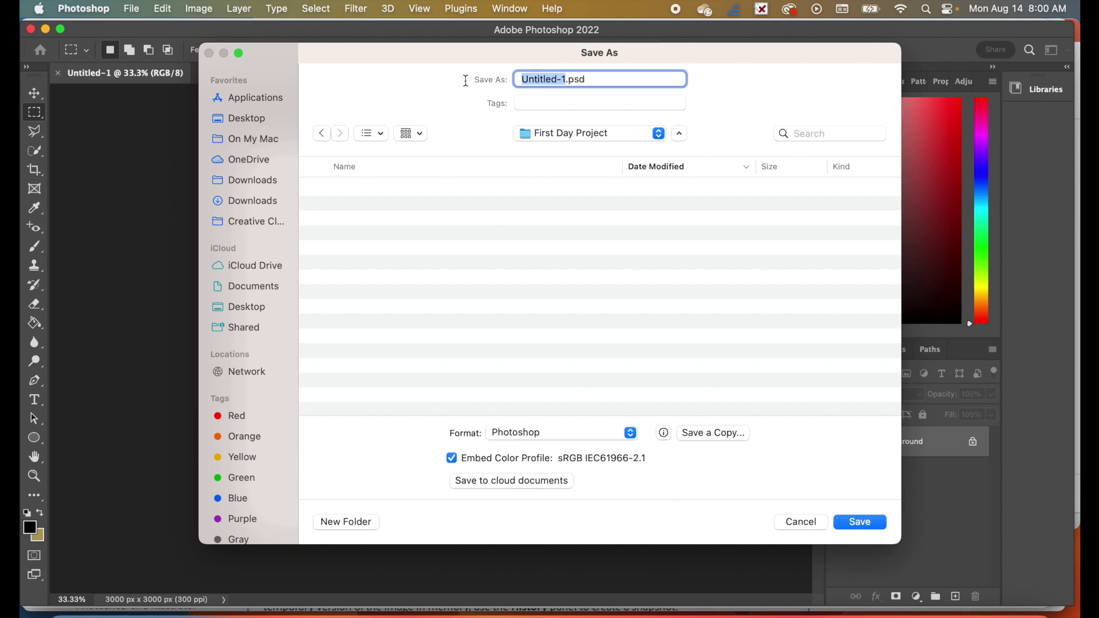
type("proje")
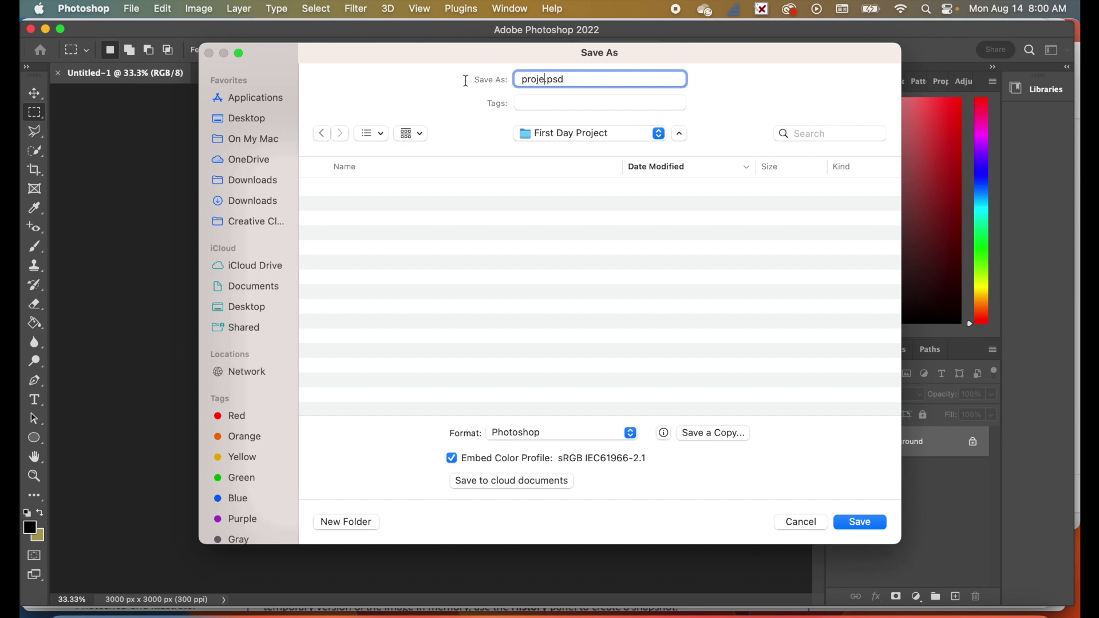
type("ct")
left_click_drag(556, 79, 589, 81)
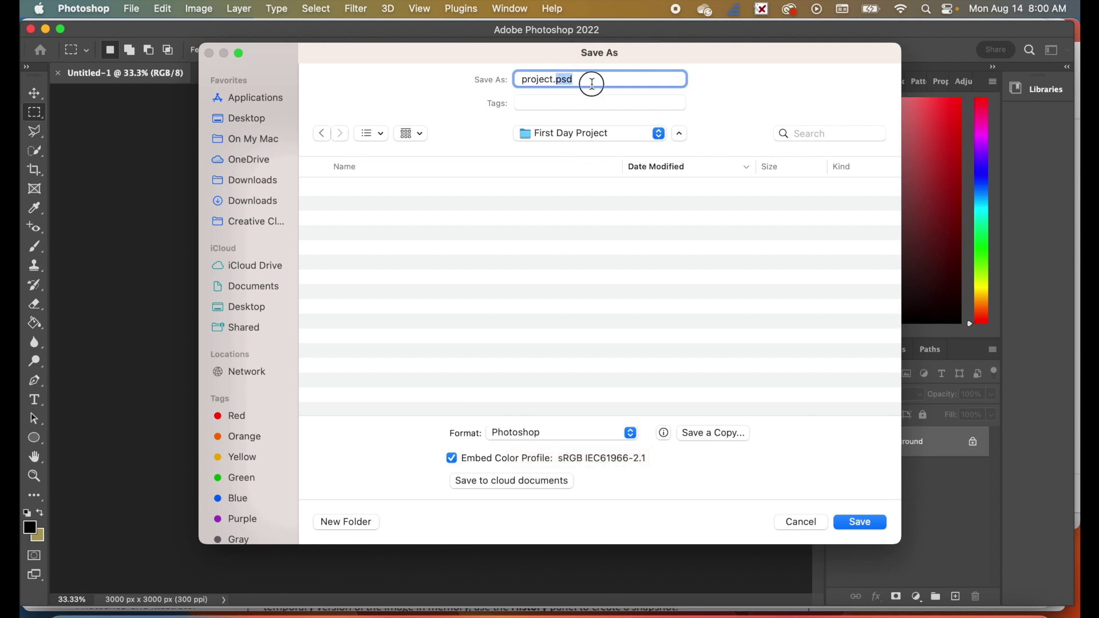
- Name the file project1.psd, review the available formats, and save it in Photoshop format in the First Day Project folder
left_click(553, 79)
type("1")
left_click(630, 435)
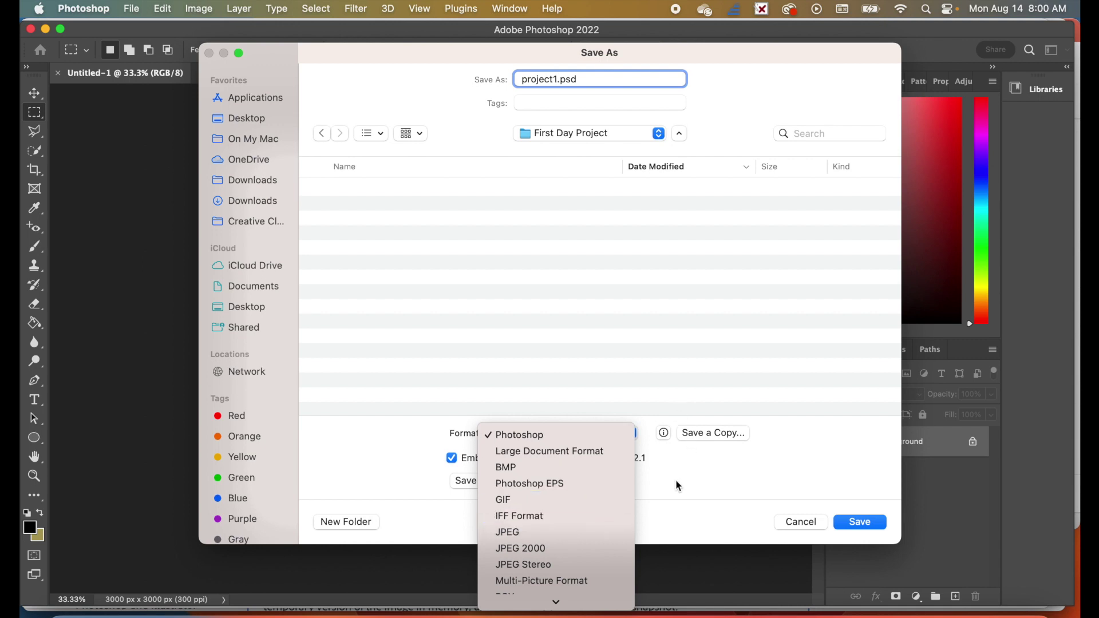
left_click(736, 487)
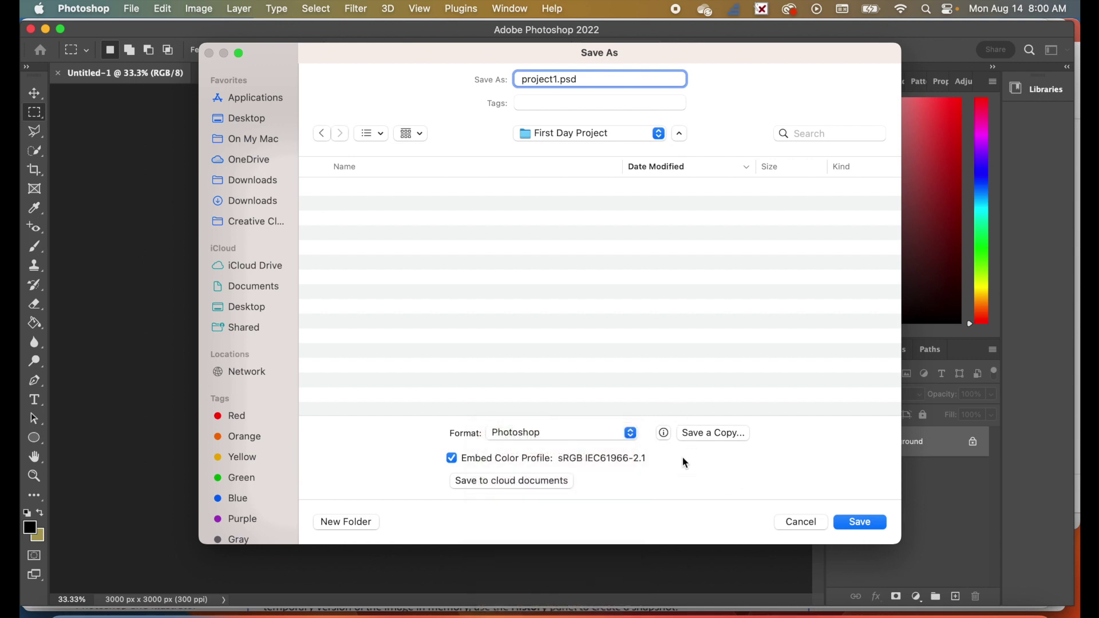
left_click(630, 433)
scroll(584, 565, "down", 3)
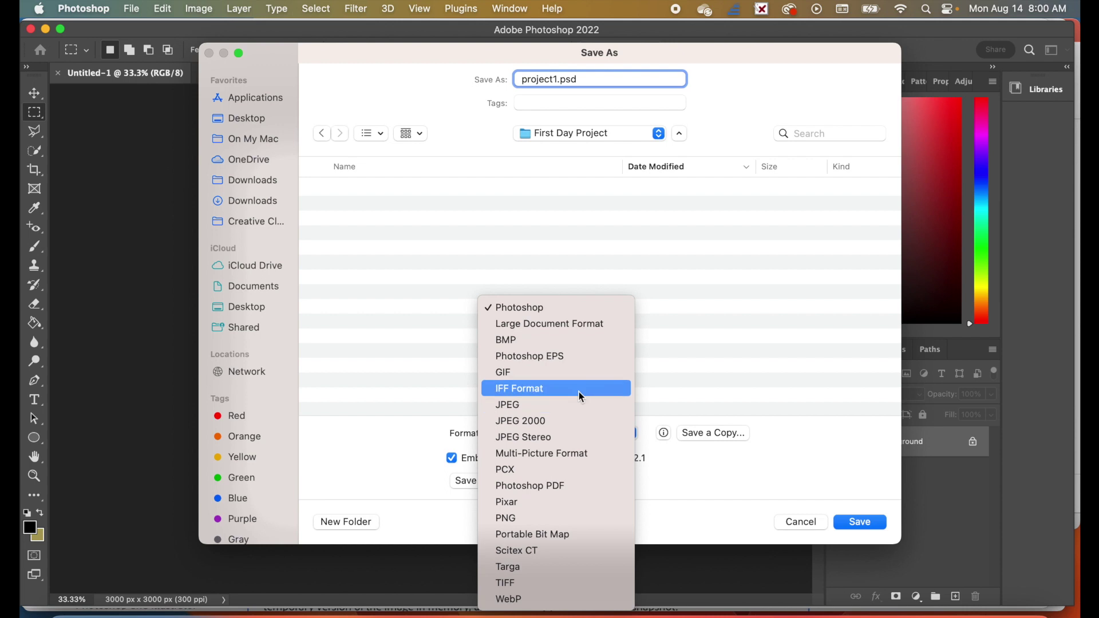
left_click(671, 507)
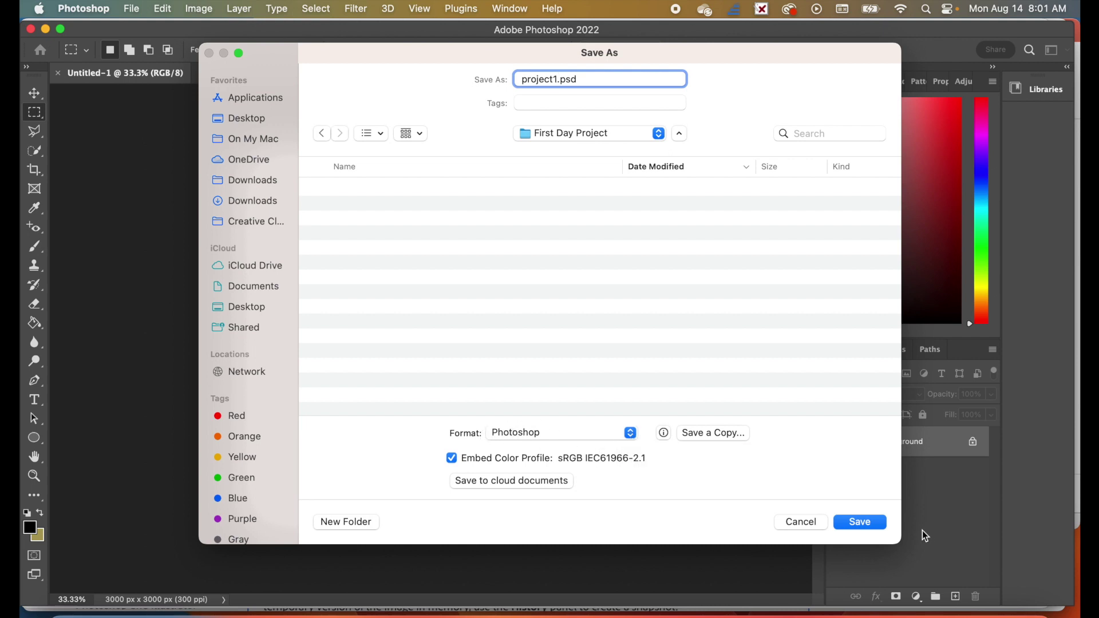
left_click(860, 523)
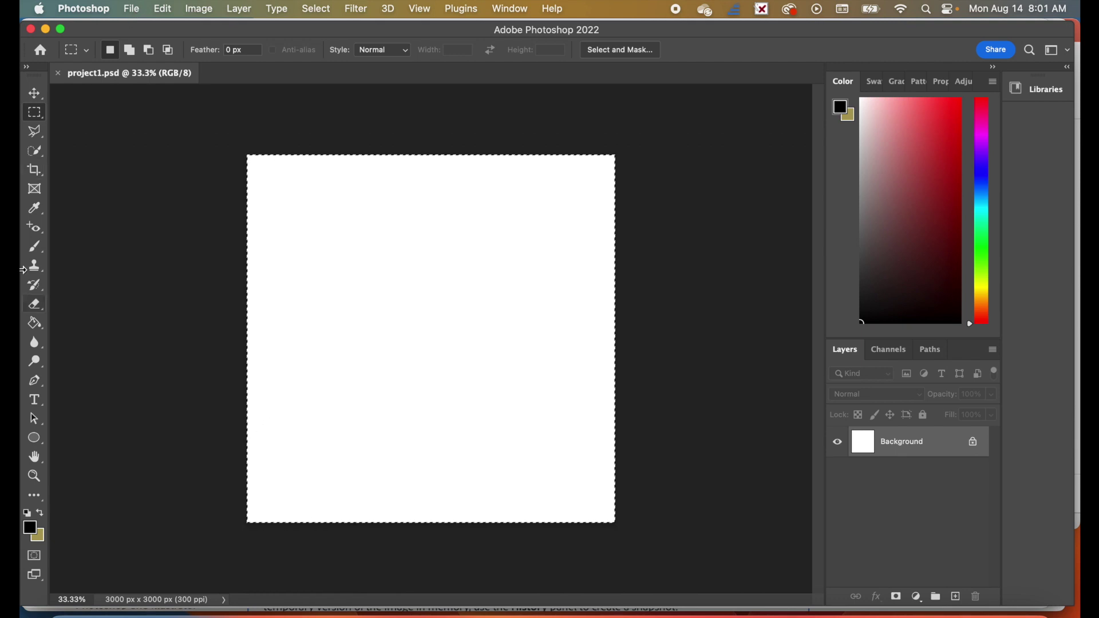
- Paint a curved smile and two short vertical strokes above it in black on the canvas with the Brush tool
left_click(35, 247)
mouse_move(345, 372)
left_mouse_down()
mouse_move(443, 436)
mouse_move(516, 375)
left_mouse_up()
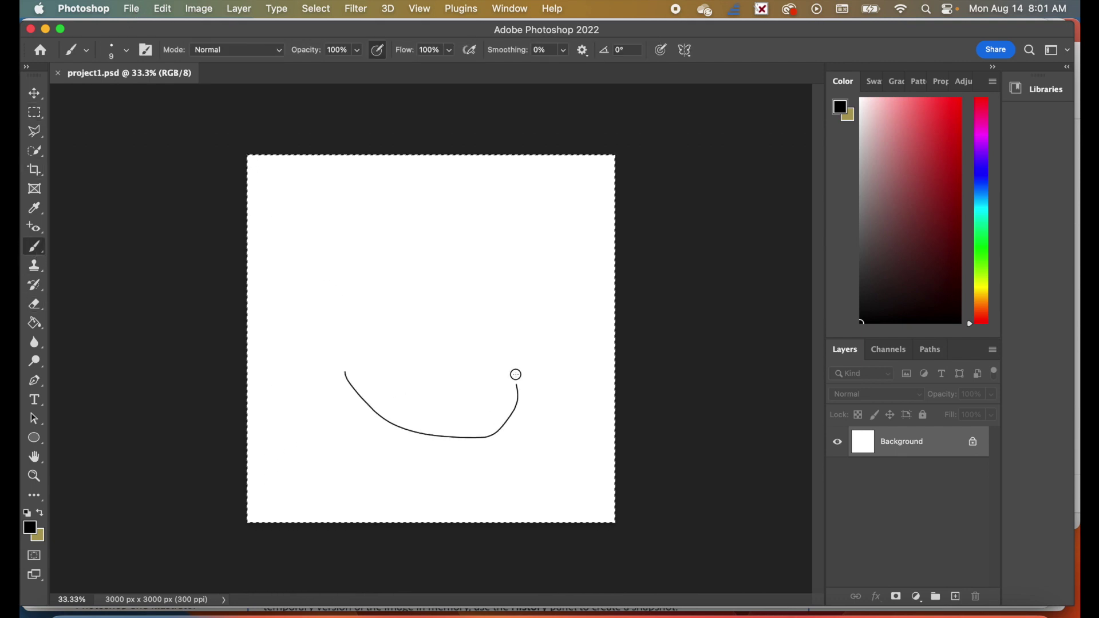
left_click_drag(378, 250, 388, 326)
left_click_drag(431, 278, 447, 351)
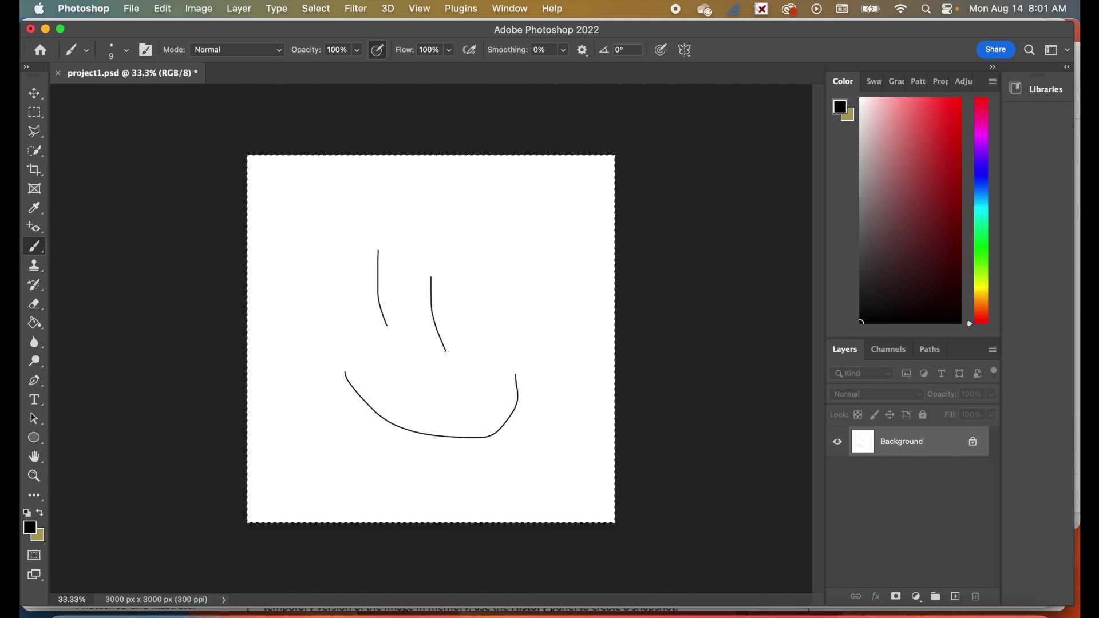
- Start saving a copy on the computer, choosing OneDrive's Digital Art 2023 2024 > First Day Project folder as its location
left_click(128, 7)
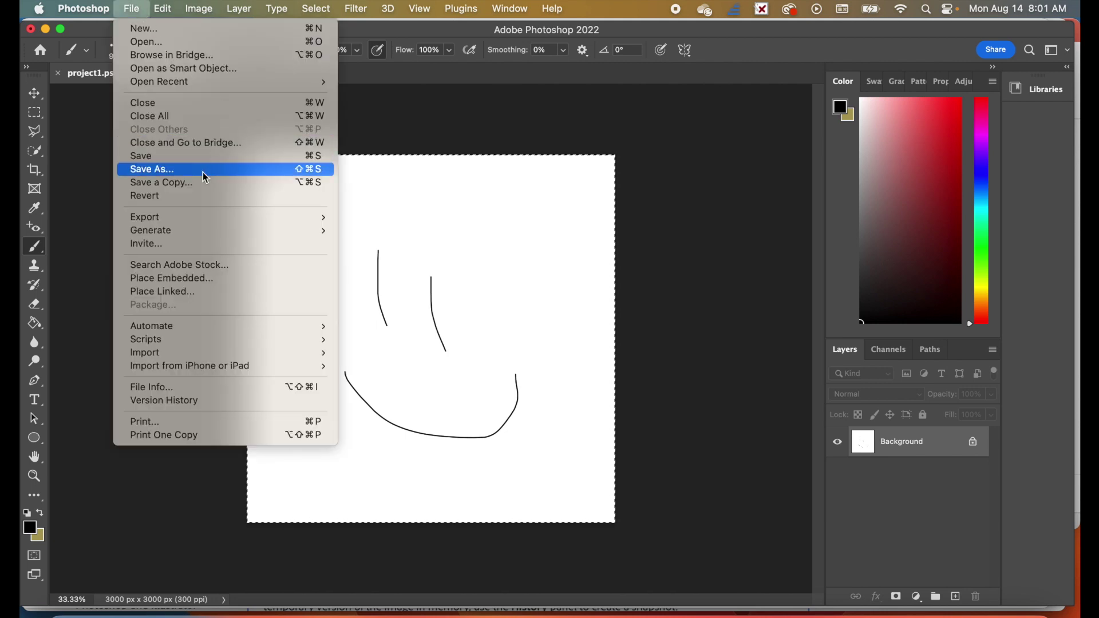
left_click(198, 187)
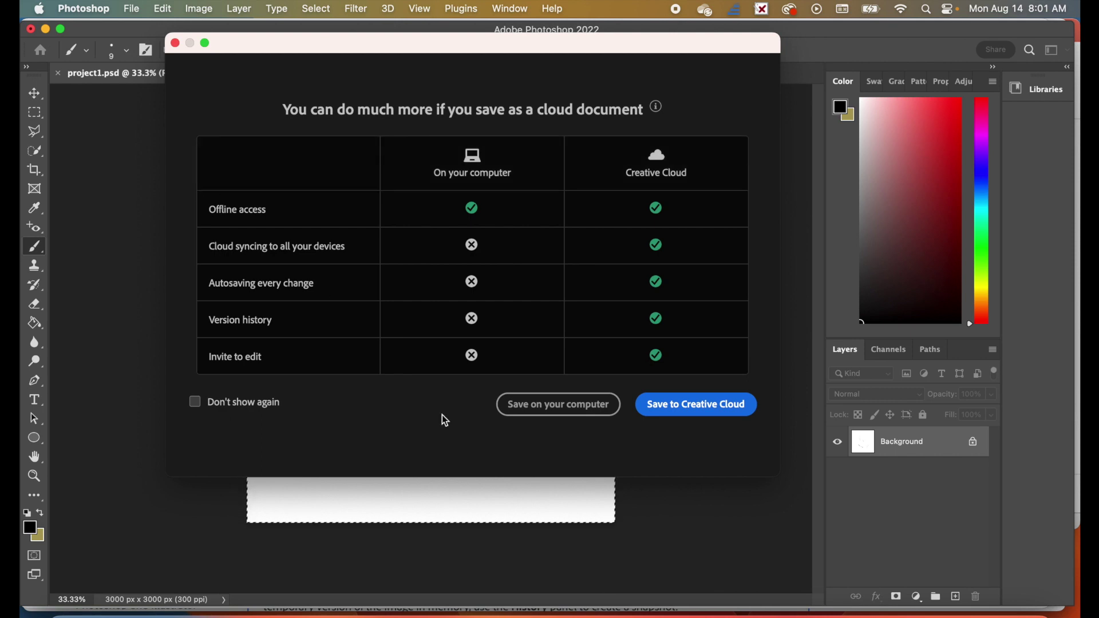
left_click(555, 404)
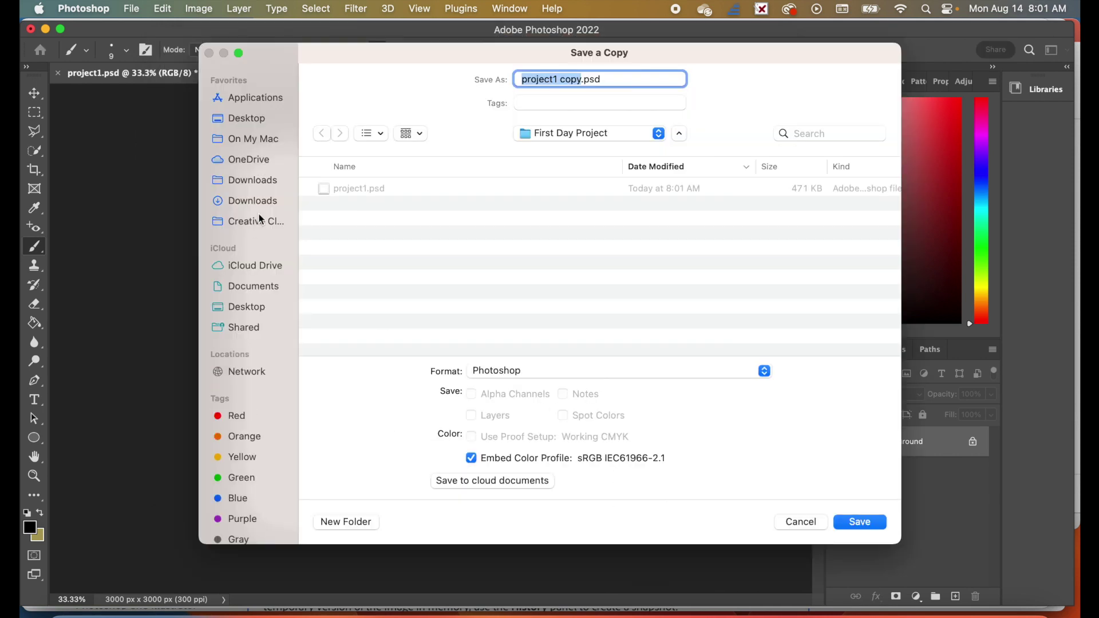
left_click(253, 163)
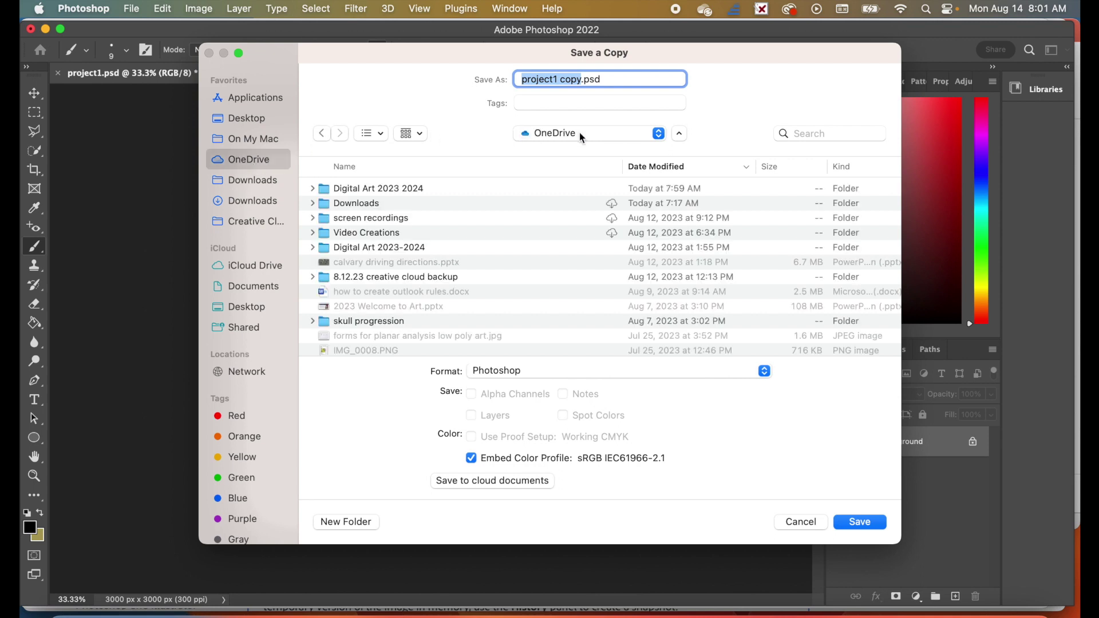
double_click(366, 190)
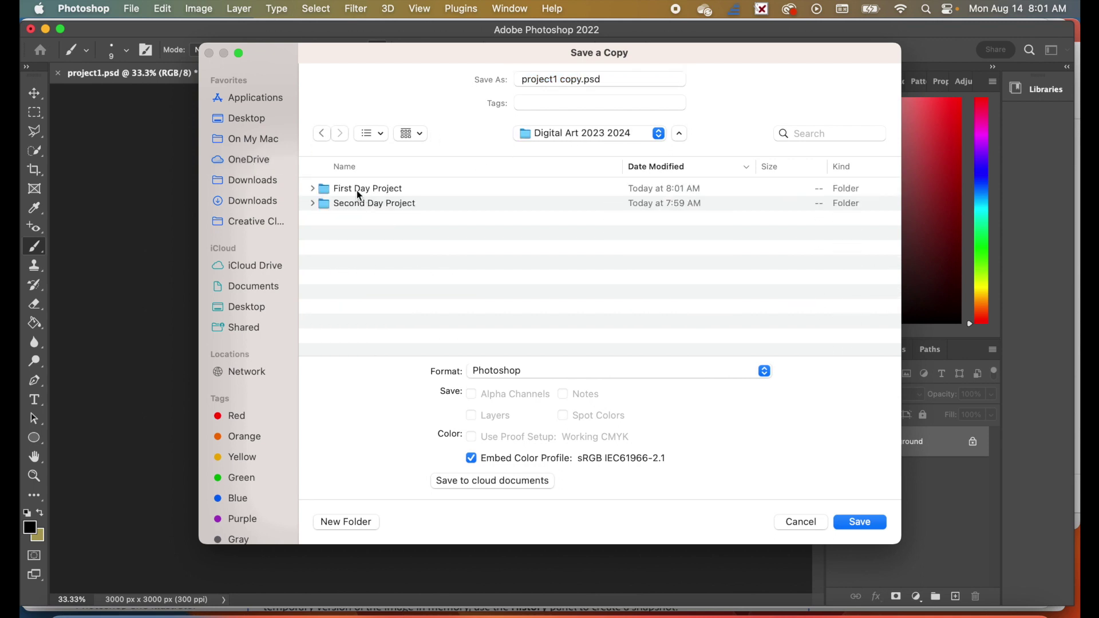
double_click(348, 190)
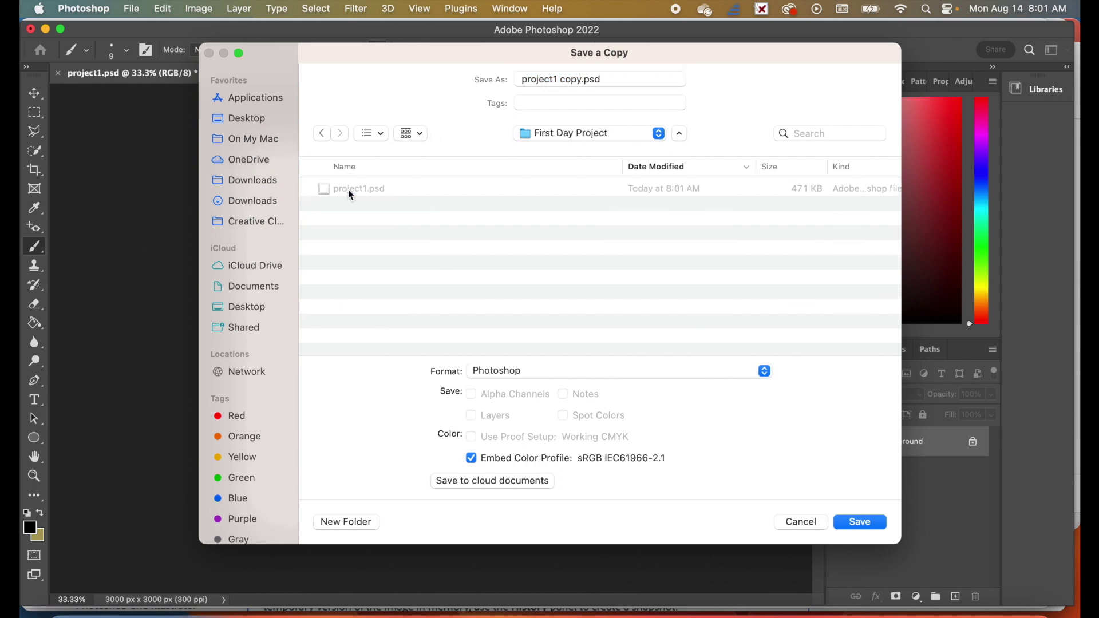
- Save the copy as project1 copy.jpg in JPEG format with Maximum quality 12 and the Baseline ("Standard") option
left_click(578, 80)
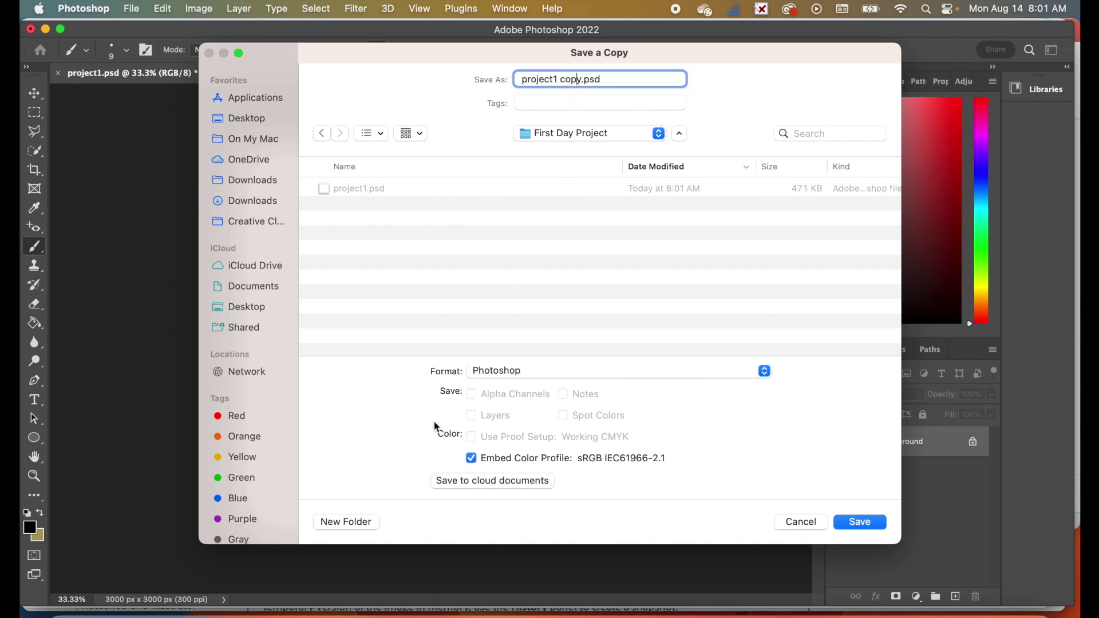
left_click(527, 377)
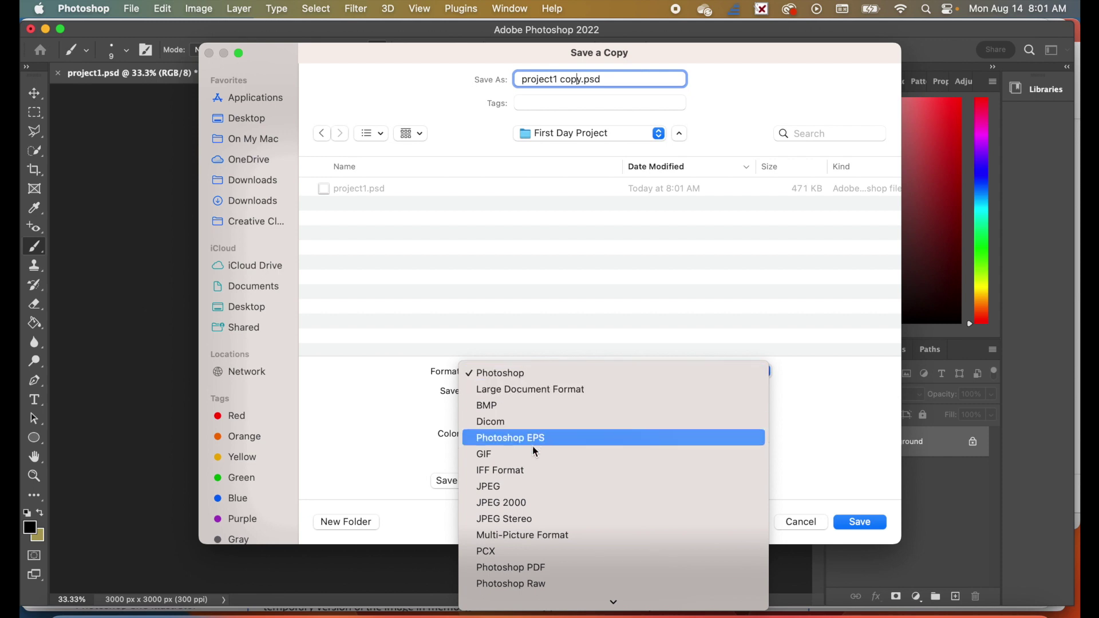
left_click(518, 488)
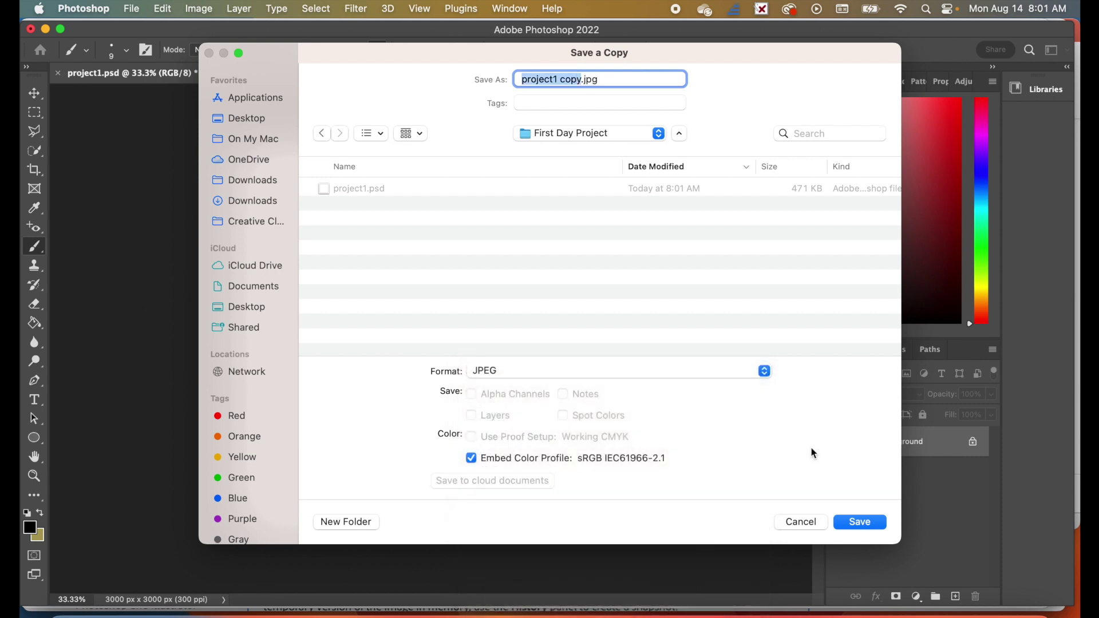
left_click(857, 522)
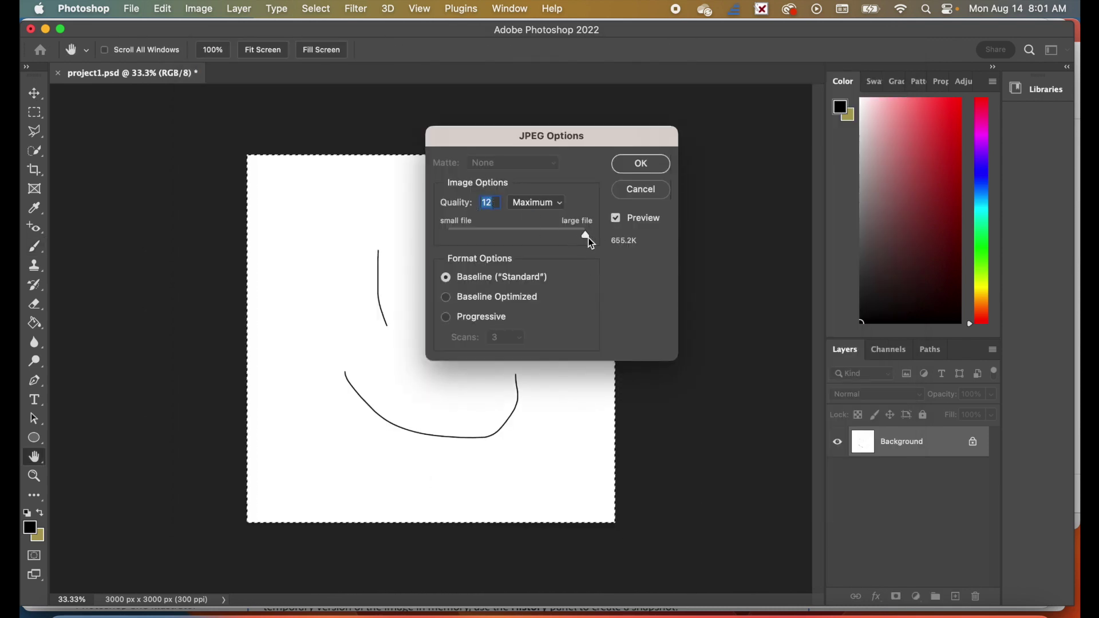
left_click(638, 166)
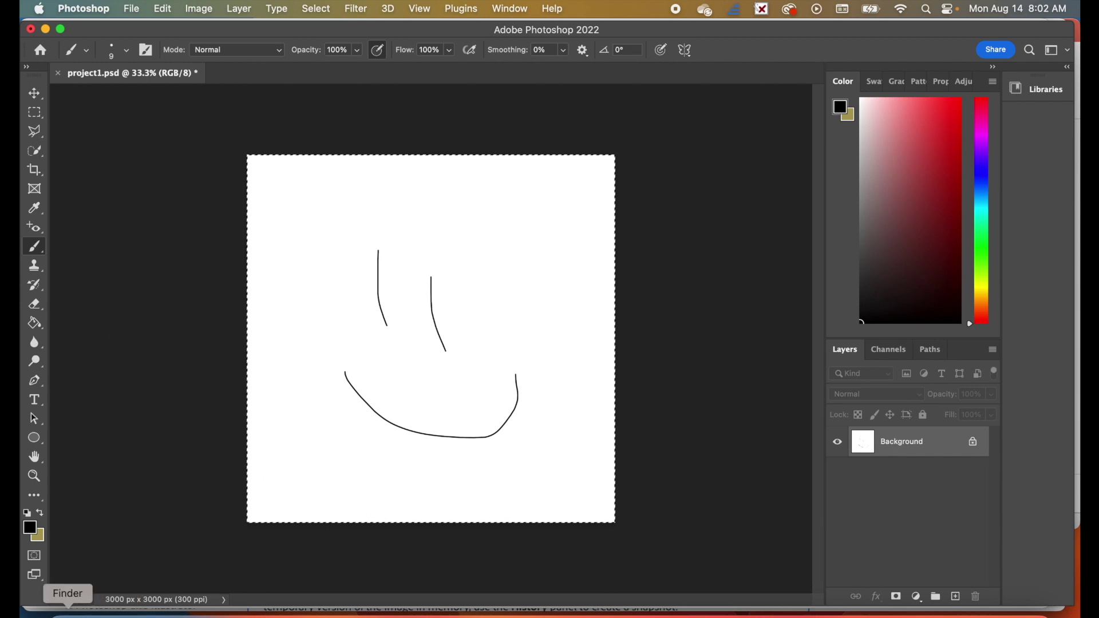
- Switch to Finder and open the Depixelate-an-image-using-Adobe-Photoshop.webp file from Downloads as a separate document in Photoshop
left_click(68, 612)
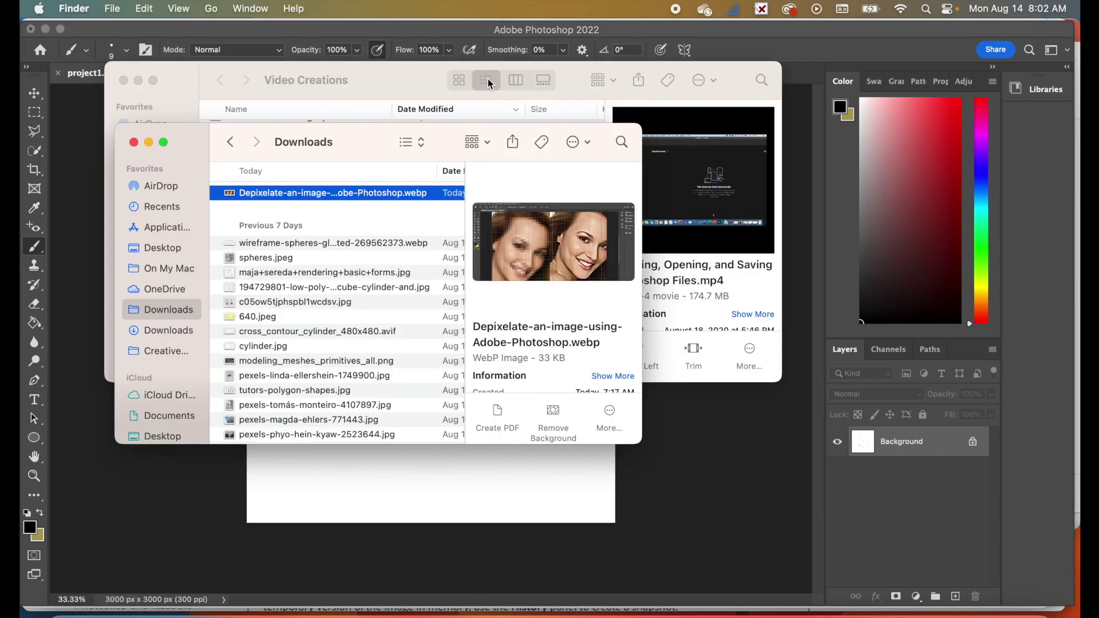
left_click(138, 81)
mouse_move(380, 147)
left_mouse_down()
mouse_move(818, 149)
mouse_move(795, 118)
left_mouse_up()
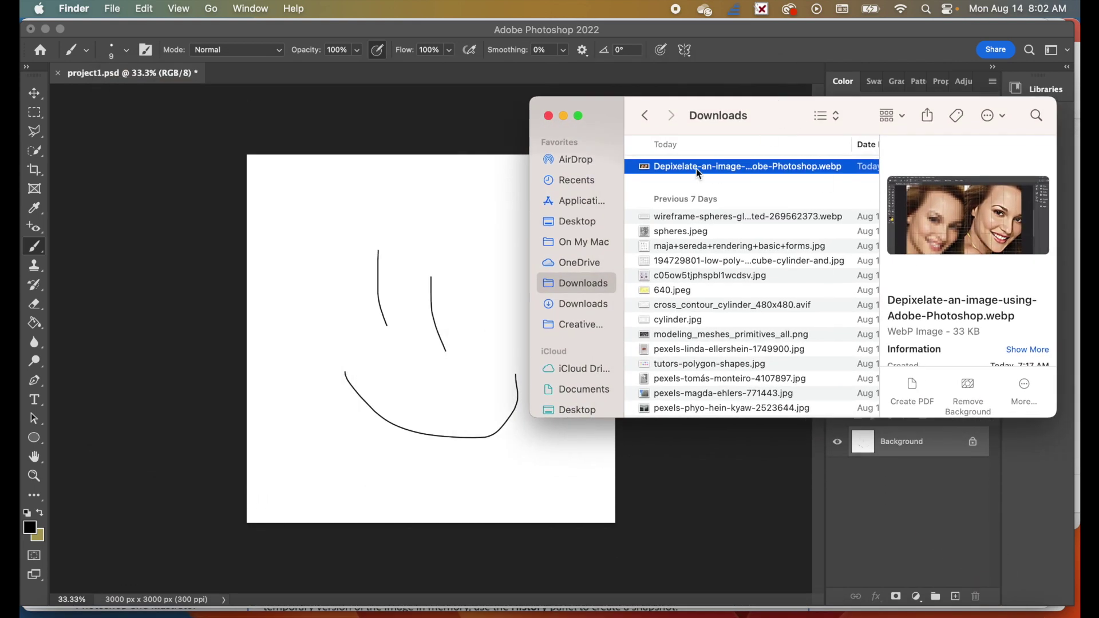
mouse_move(644, 167)
left_mouse_down()
mouse_move(346, 259)
mouse_move(312, 250)
mouse_move(340, 235)
mouse_move(286, 299)
mouse_move(352, 256)
mouse_move(329, 254)
mouse_move(343, 203)
mouse_move(372, 252)
mouse_move(658, 158)
mouse_move(660, 175)
left_mouse_up()
left_click_drag(653, 171, 449, 74)
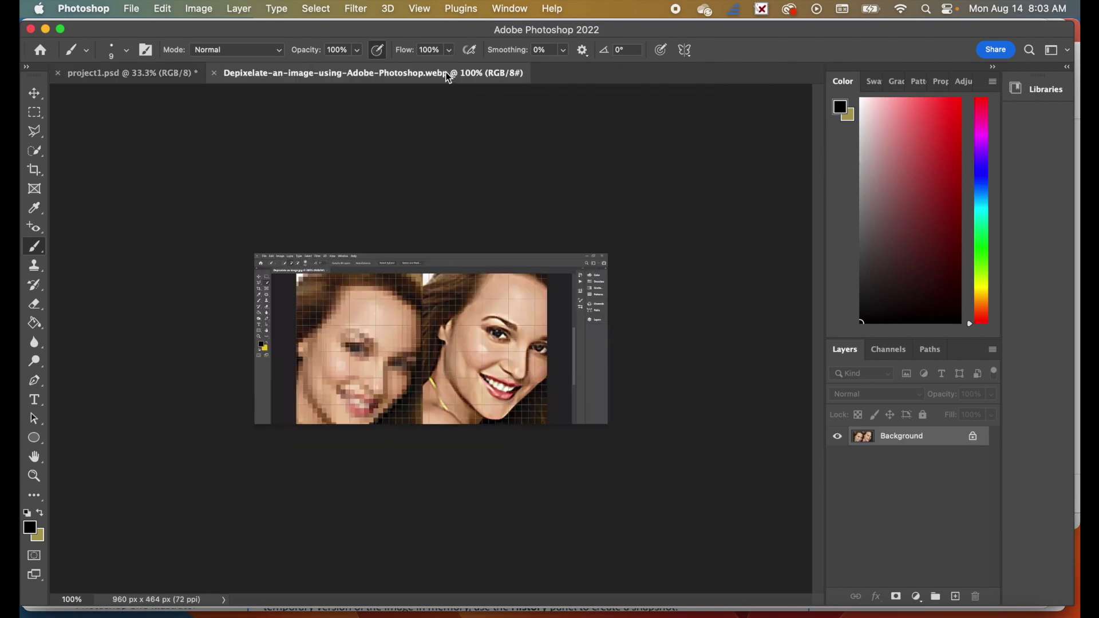
- Switch back and forth between the project1.psd drawing and the opened webp image to view both documents
left_click(140, 75)
left_click(265, 74)
left_click(147, 75)
left_click(277, 74)
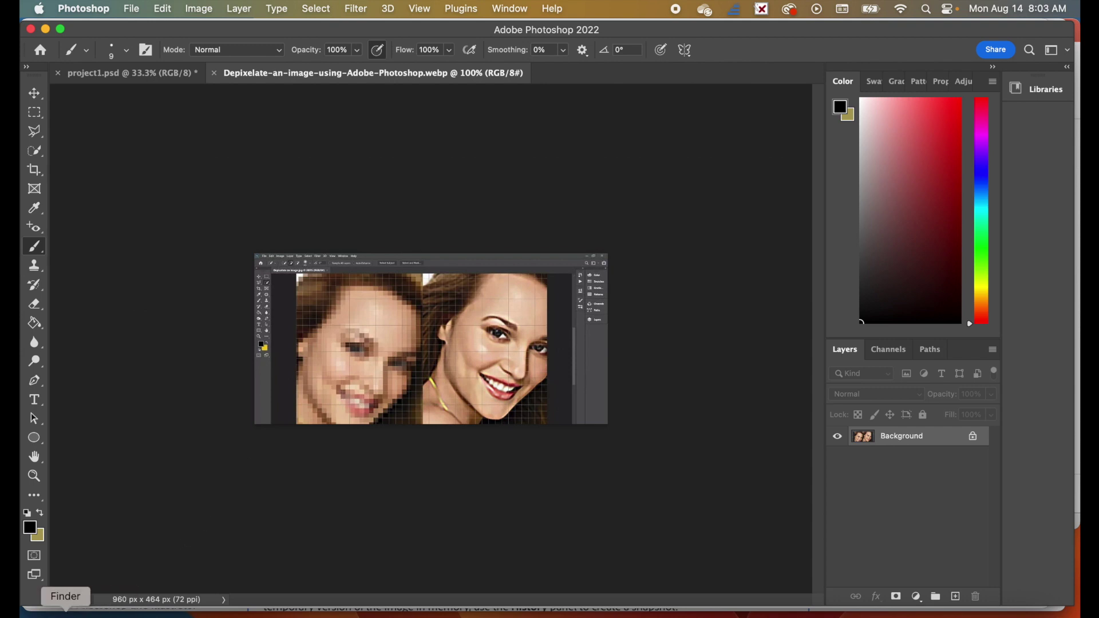
- Switch to Finder, check the First Day Project folder inside OneDrive's Digital Art 2023 2024 folder, and minimize the window
left_click(65, 613)
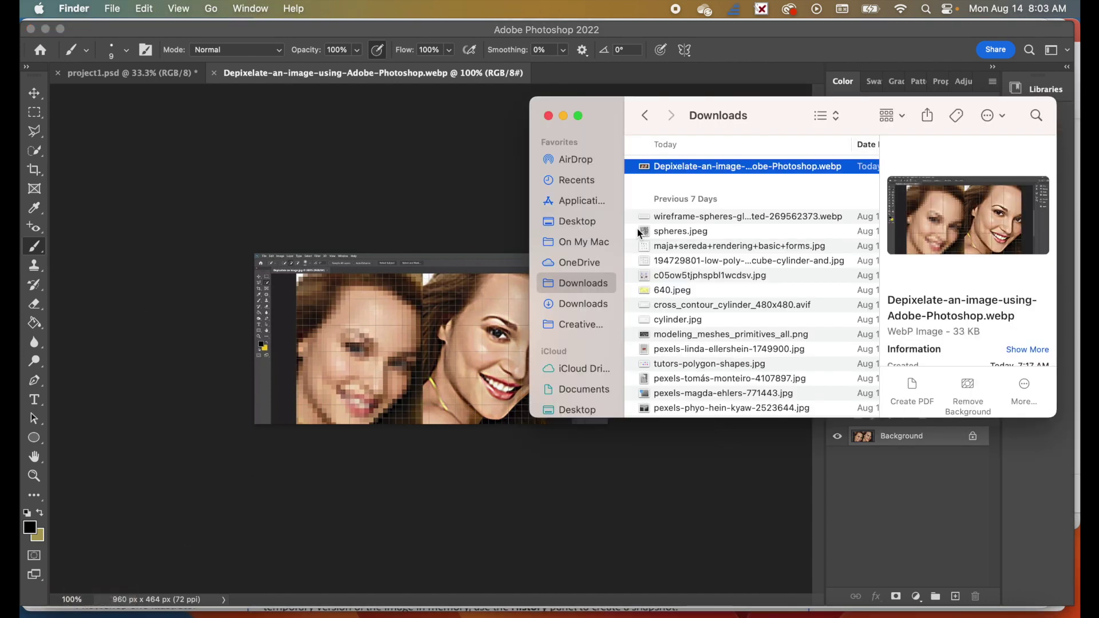
left_click(583, 263)
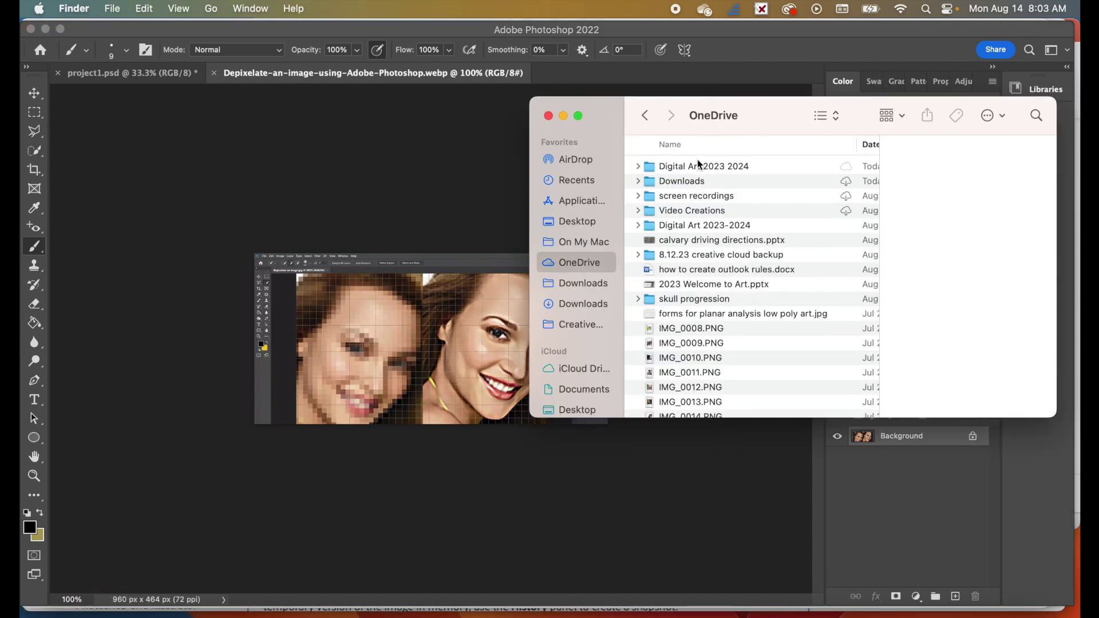
double_click(689, 167)
double_click(692, 167)
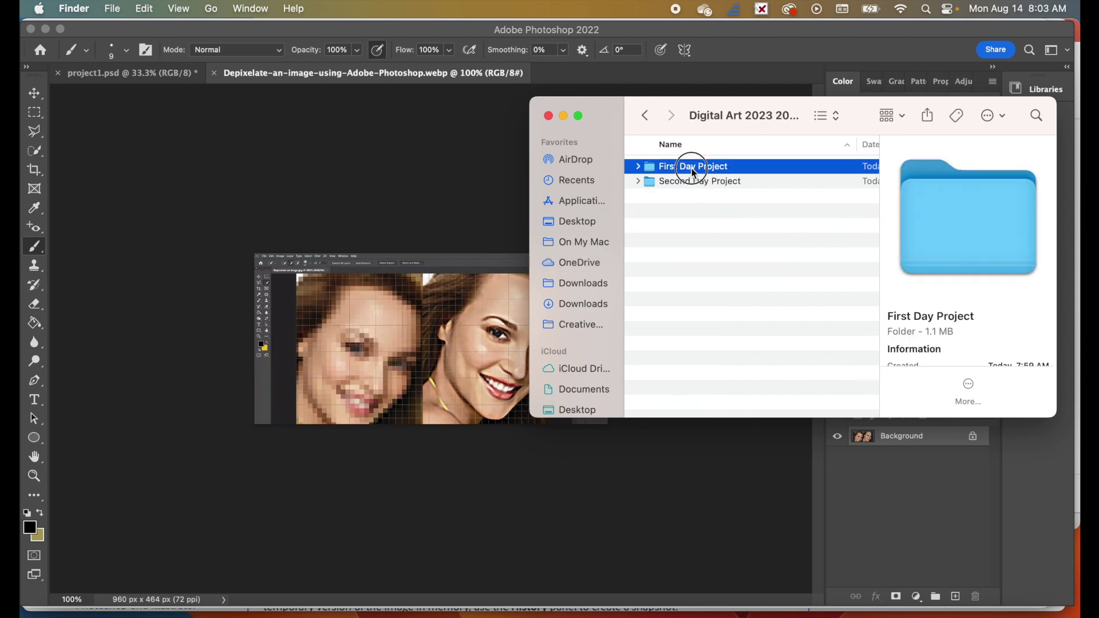
left_click(564, 117)
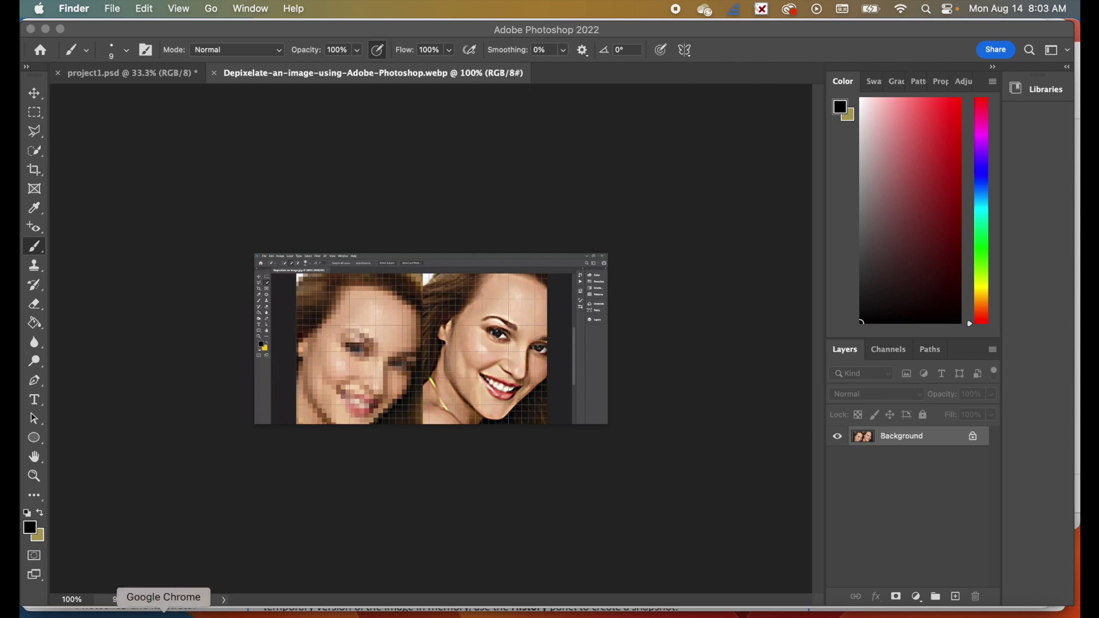
- Switch to Google Chrome and go to pexels.com
left_click(164, 613)
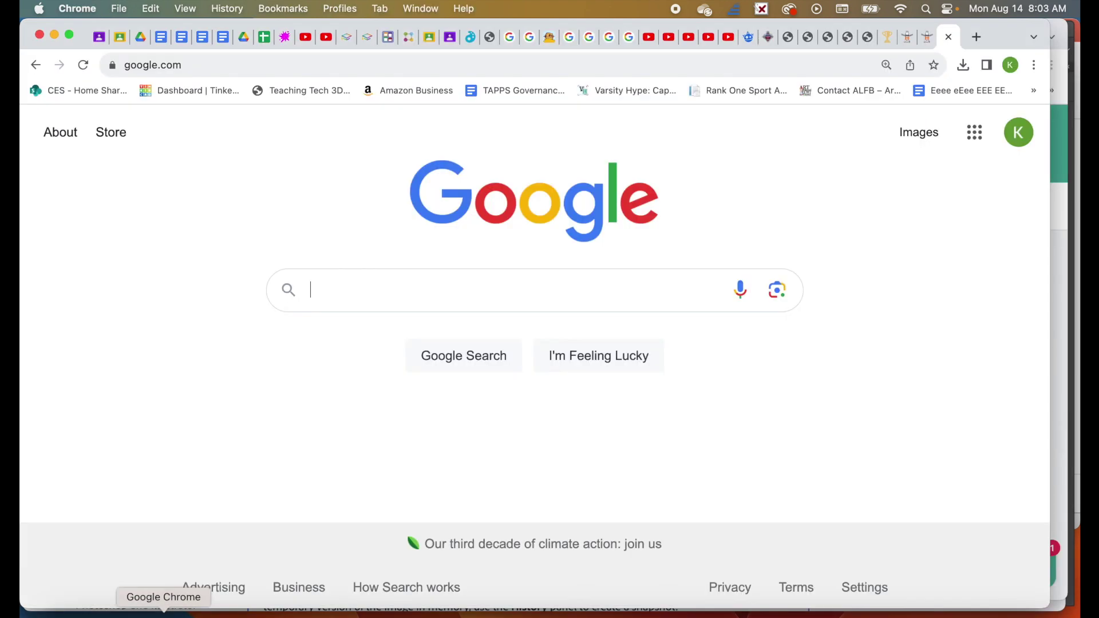
left_click(665, 66)
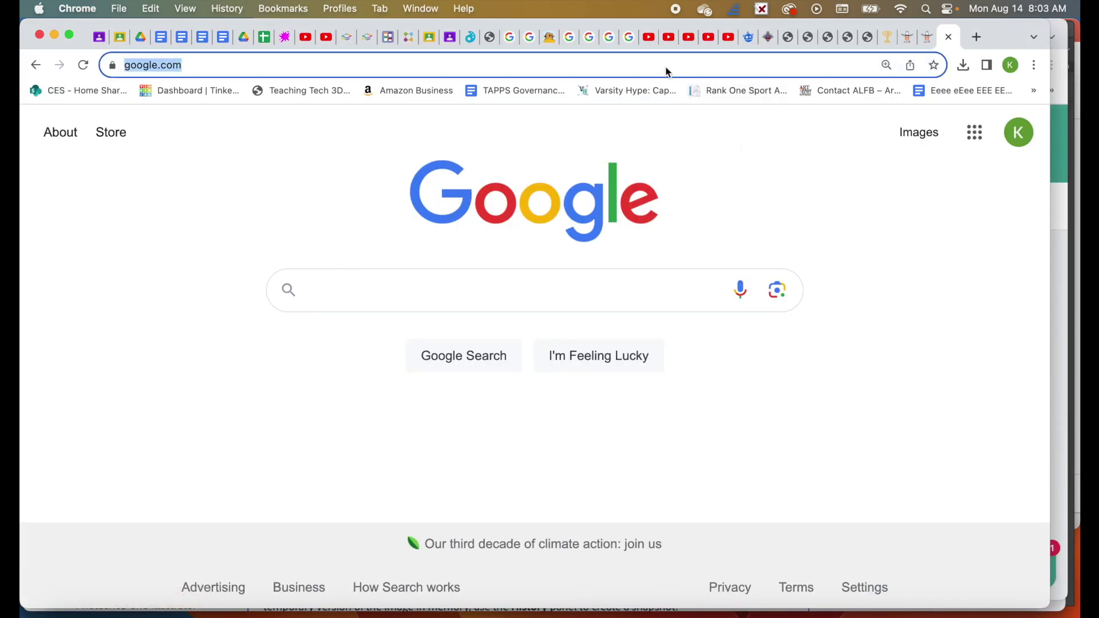
type("pe")
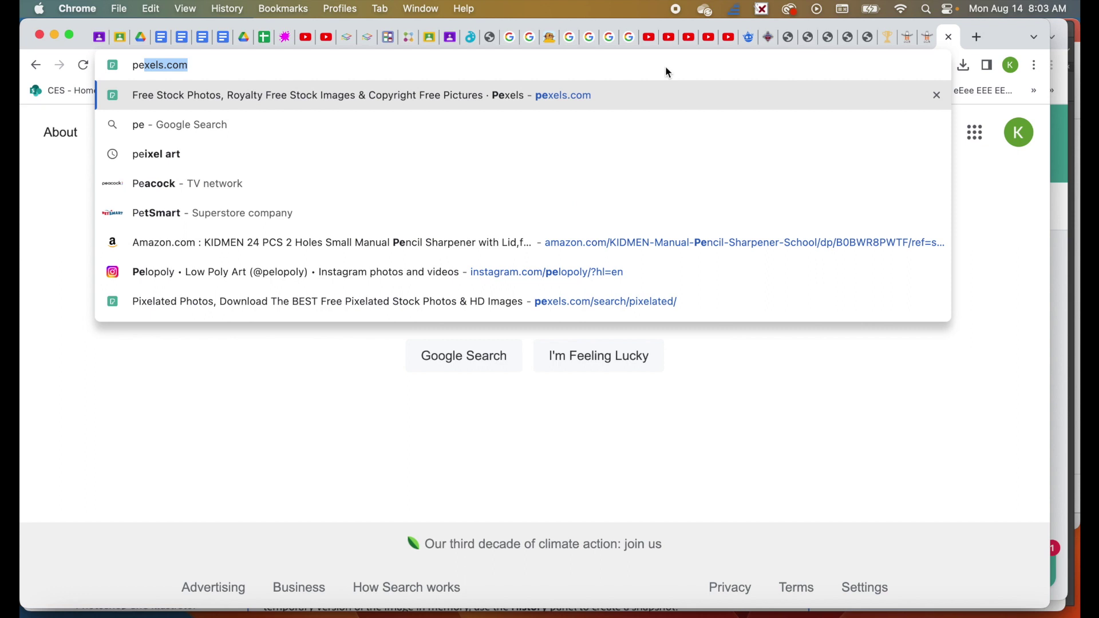
type("xels")
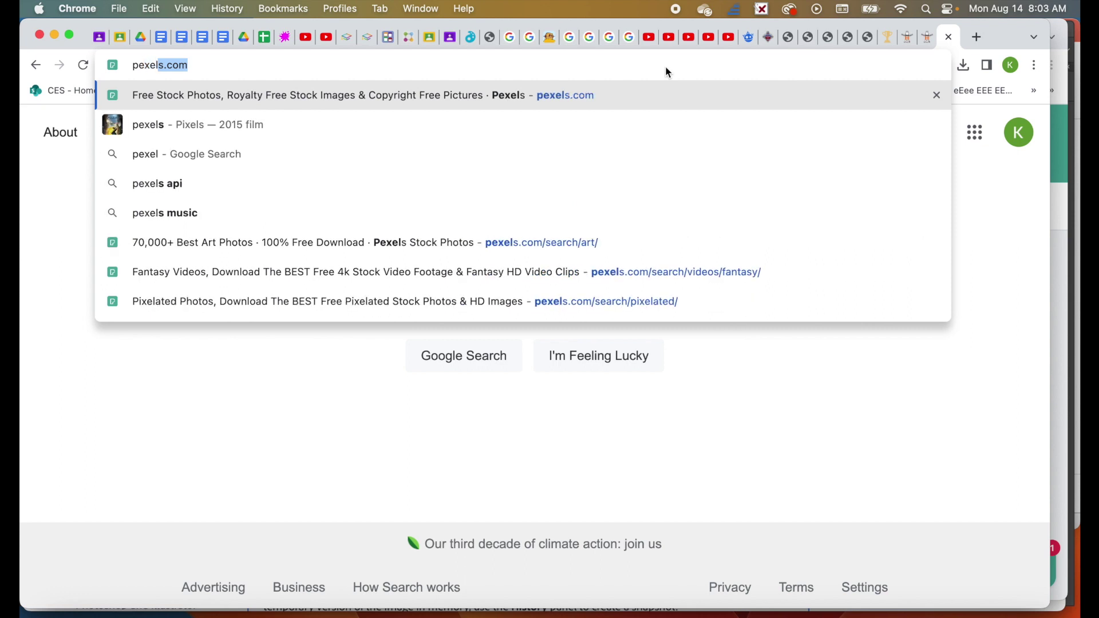
type(".com")
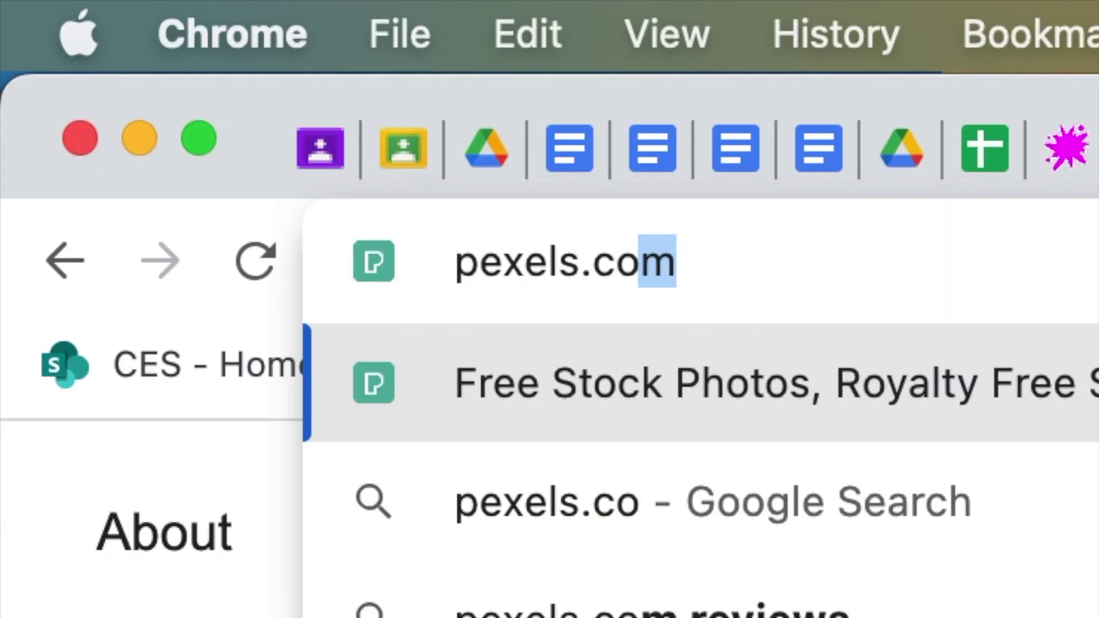
key("Return")
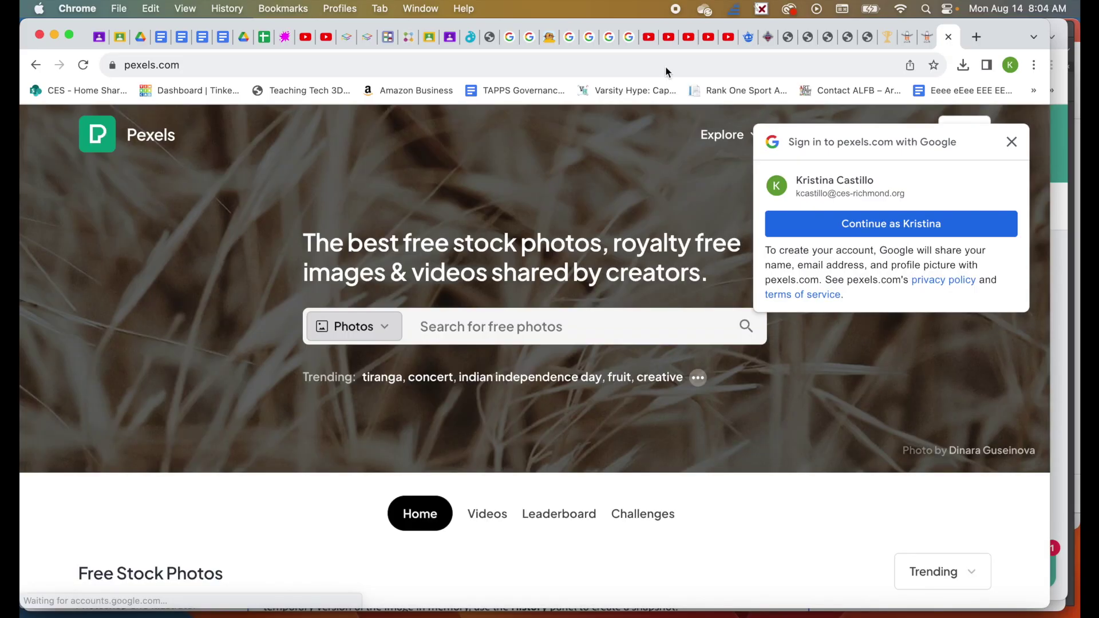
- Dismiss the Google sign-in prompt and search Pexels for free photos with the term girl
left_click(1010, 142)
scroll(780, 332, "down", 2)
left_click(383, 261)
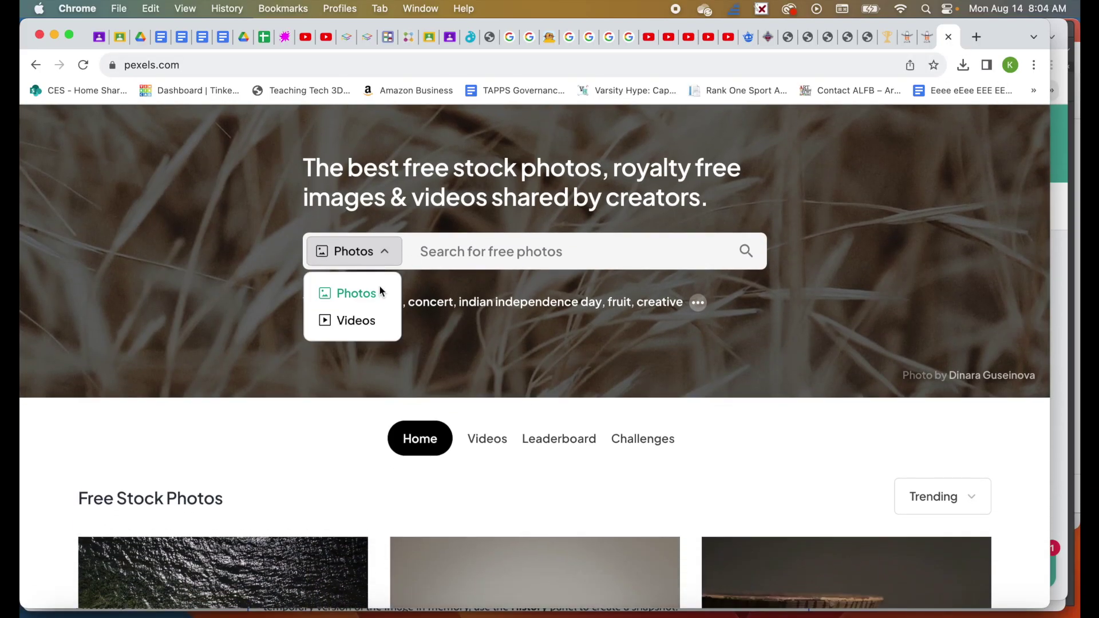
left_click(452, 256)
left_click(452, 256)
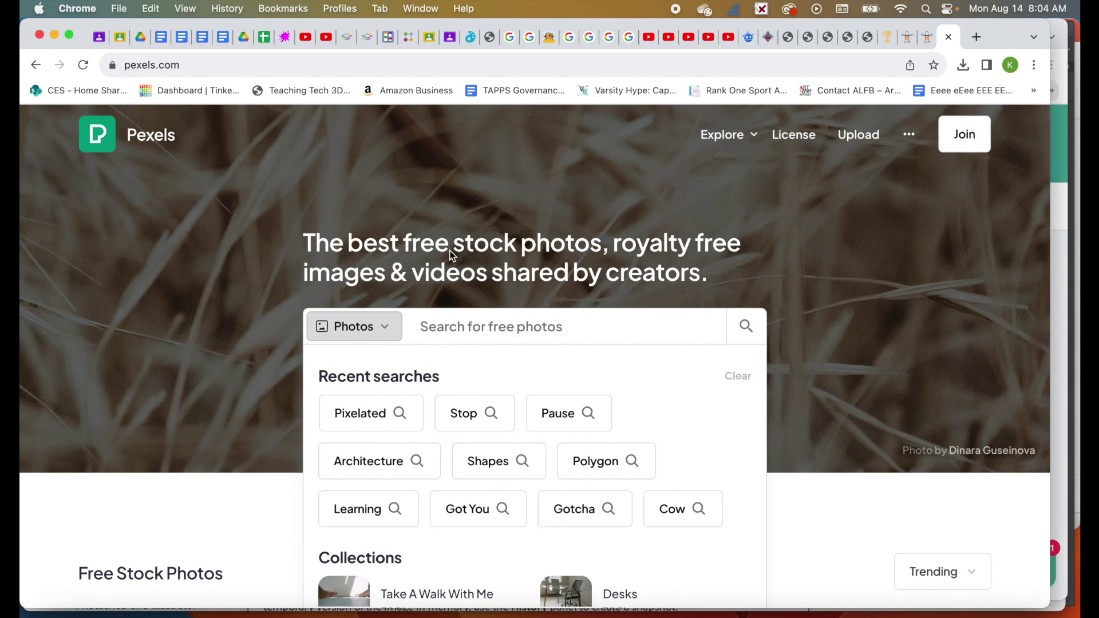
type("girl")
key("Return")
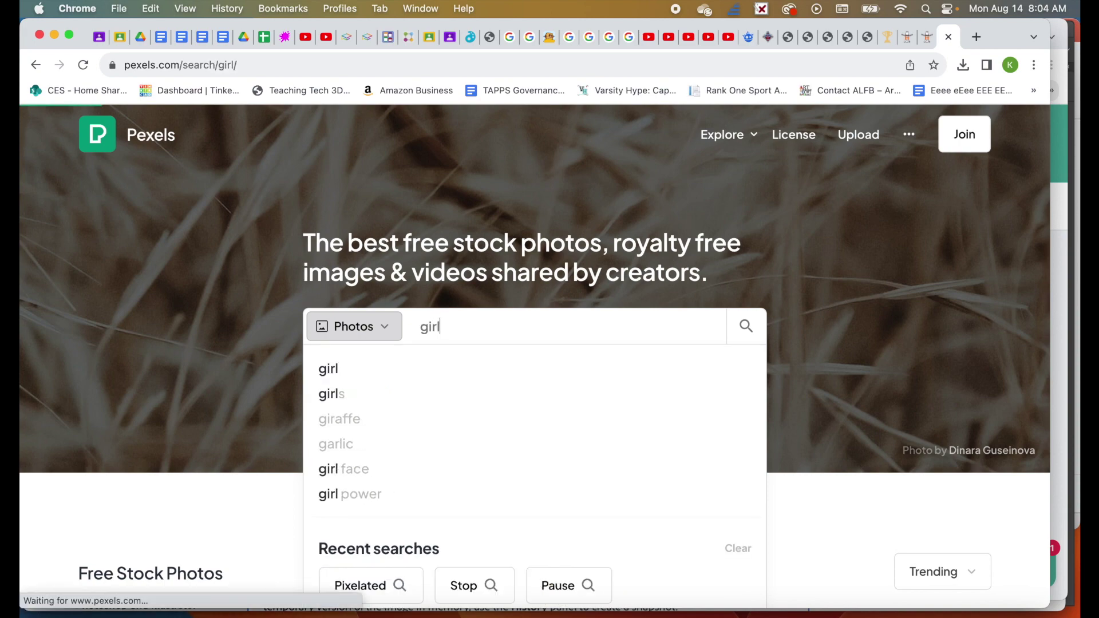
- Browse the girl photos, download the one of a woman sitting on a building's edge, and dismiss the thank-you popup
scroll(461, 441, "down", 10)
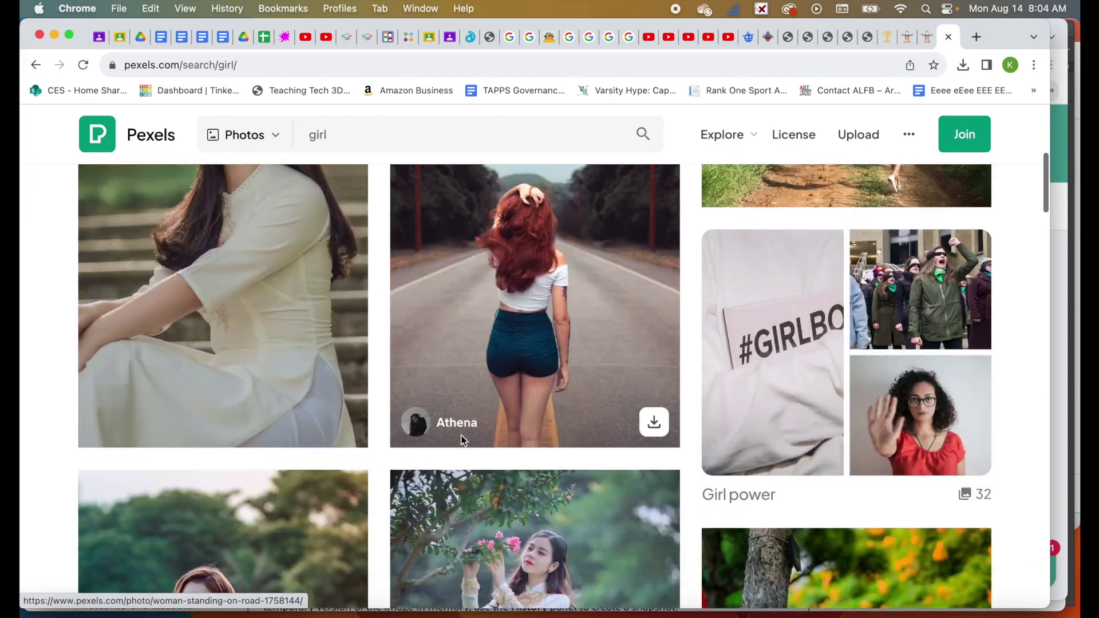
scroll(461, 441, "down", 20)
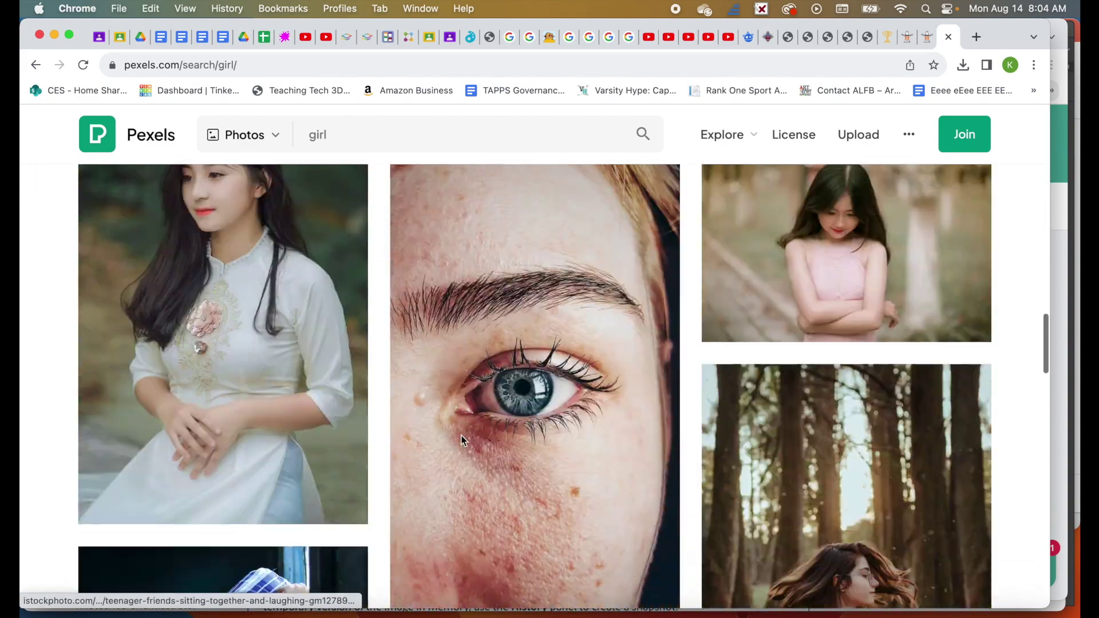
scroll(463, 441, "down", 20)
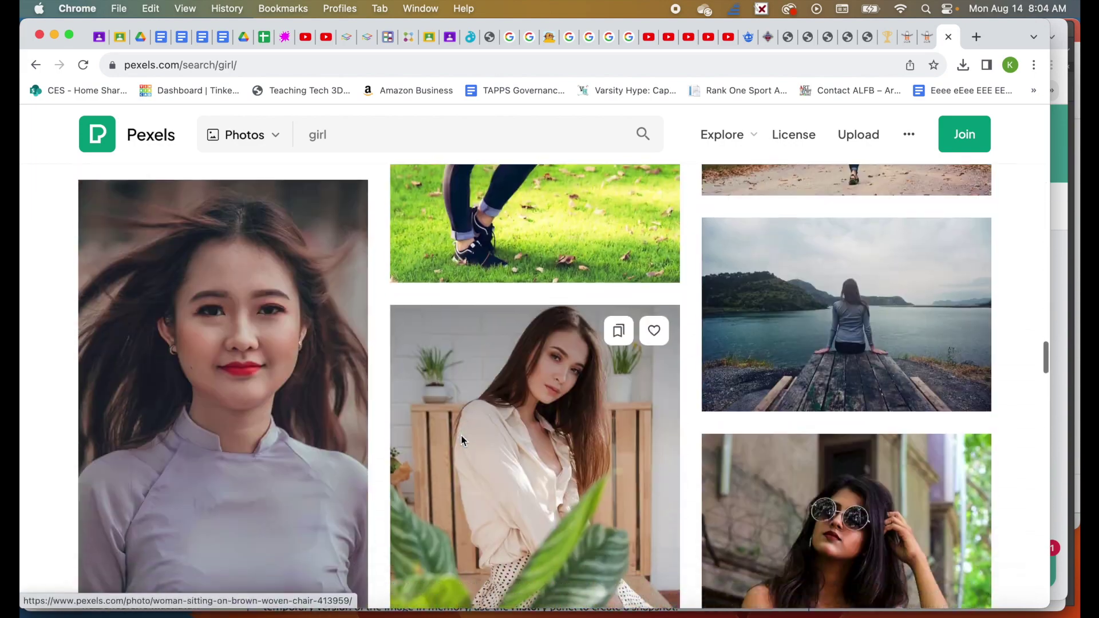
scroll(463, 441, "up", 20)
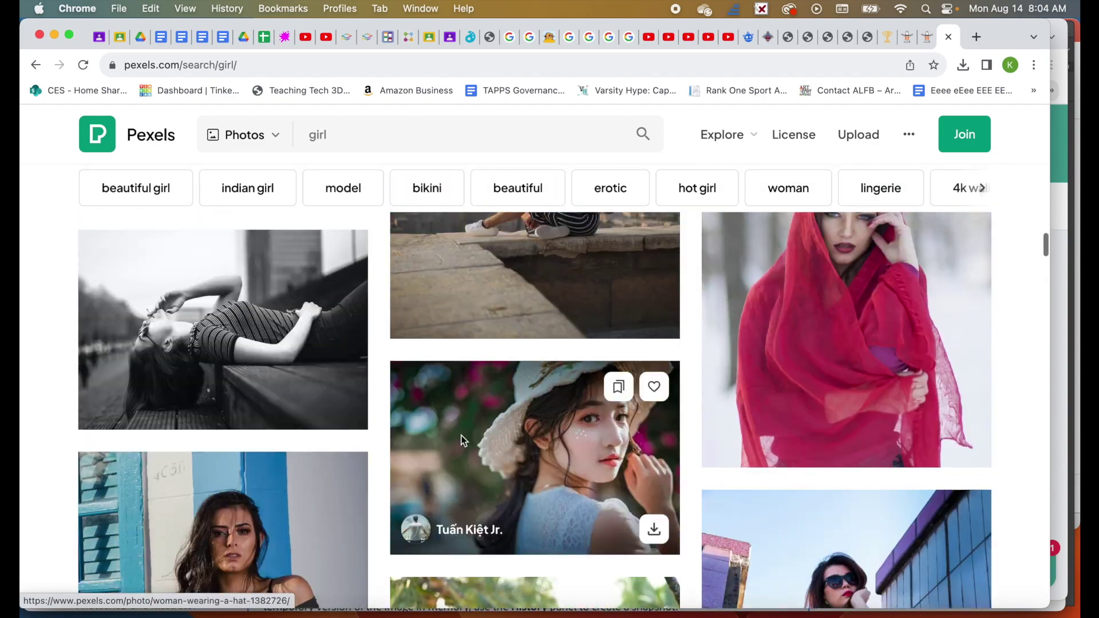
scroll(463, 441, "up", 5)
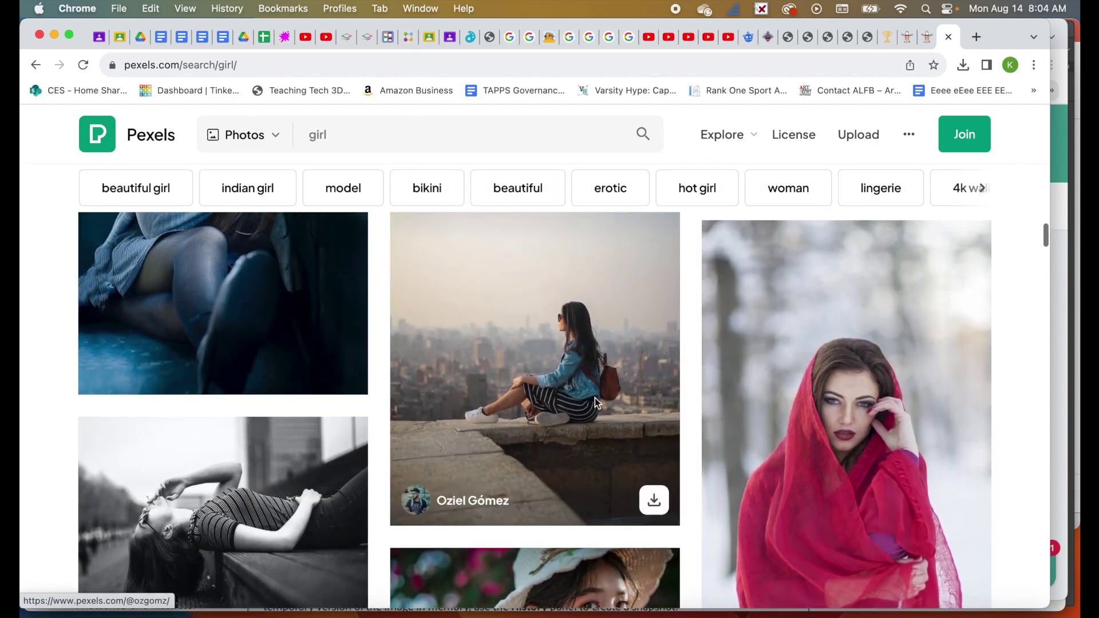
scroll(585, 459, "up", 2)
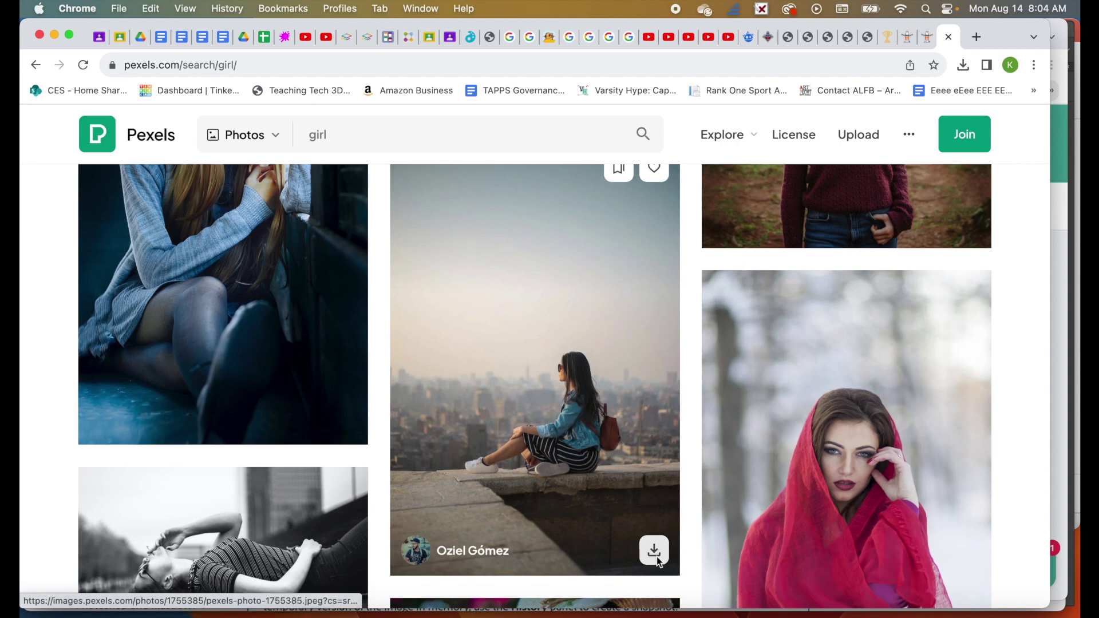
left_click(655, 552)
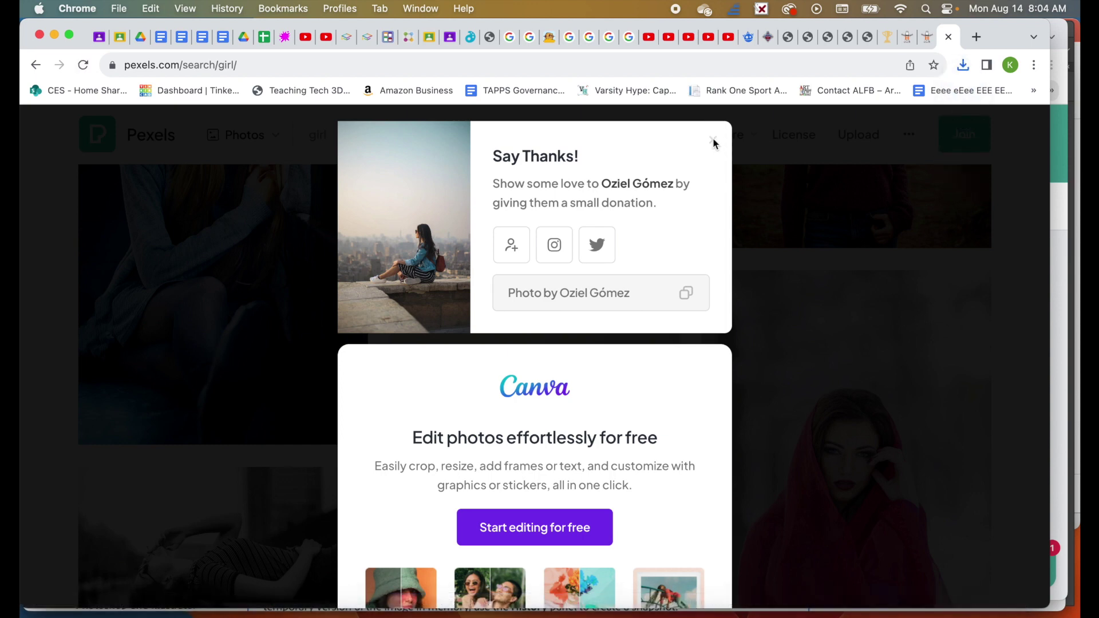
left_click(713, 140)
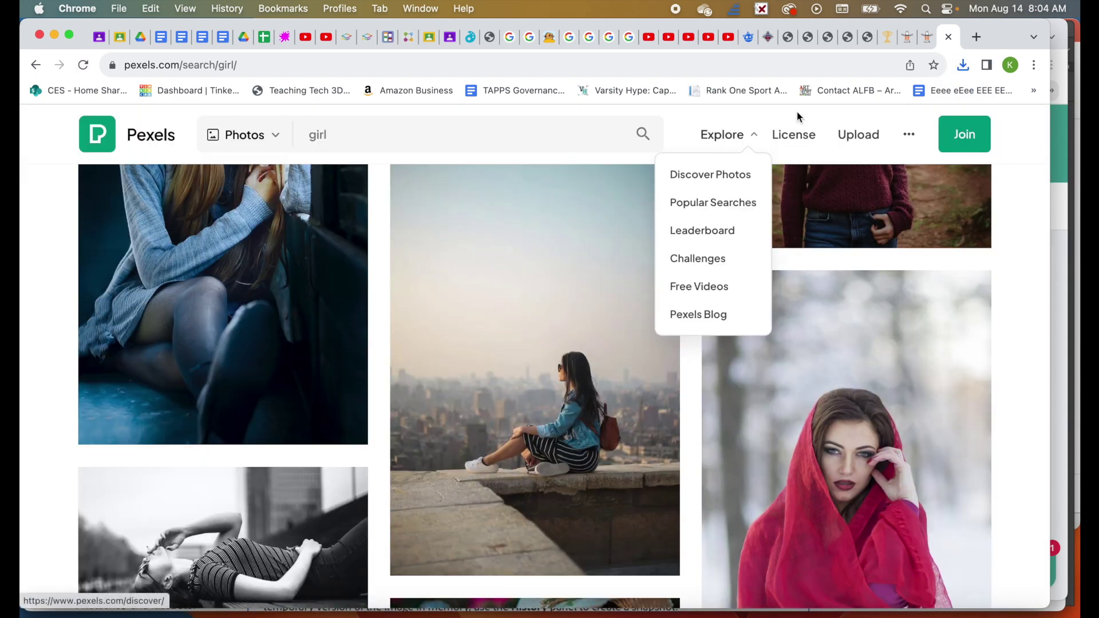
- Open the page of the photo of the woman on the building's edge, check its download sizes, and enlarge it
left_click(520, 404)
scroll(519, 436, "down", 2)
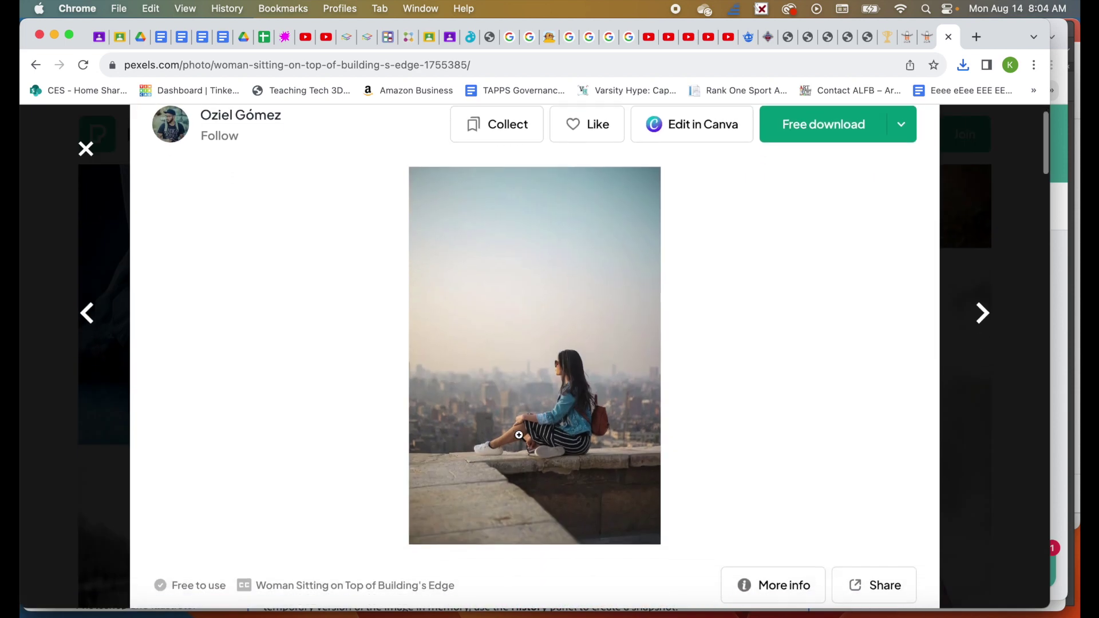
left_click(903, 122)
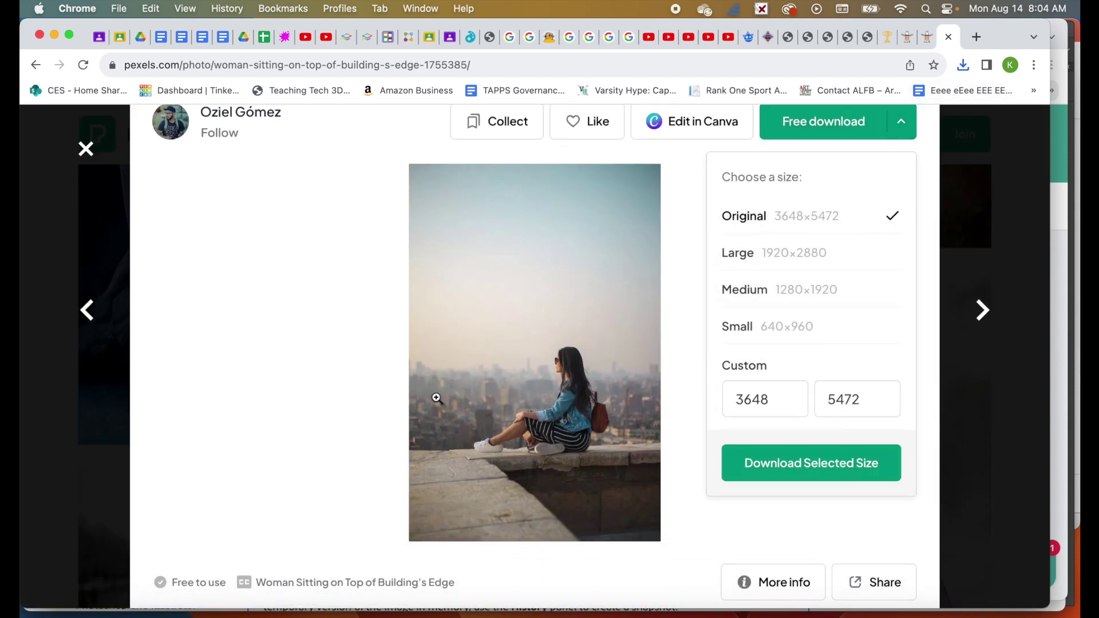
left_click(343, 355)
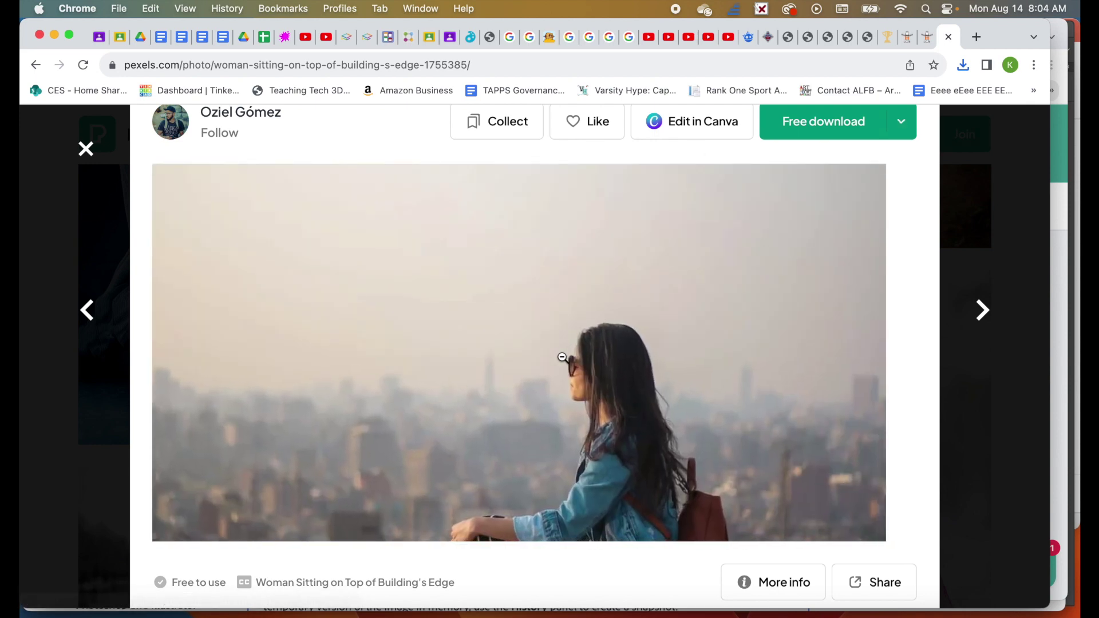
- Save the enlarged image as pexels-photo-1755385 in the First Day Project folder
right_click(562, 356)
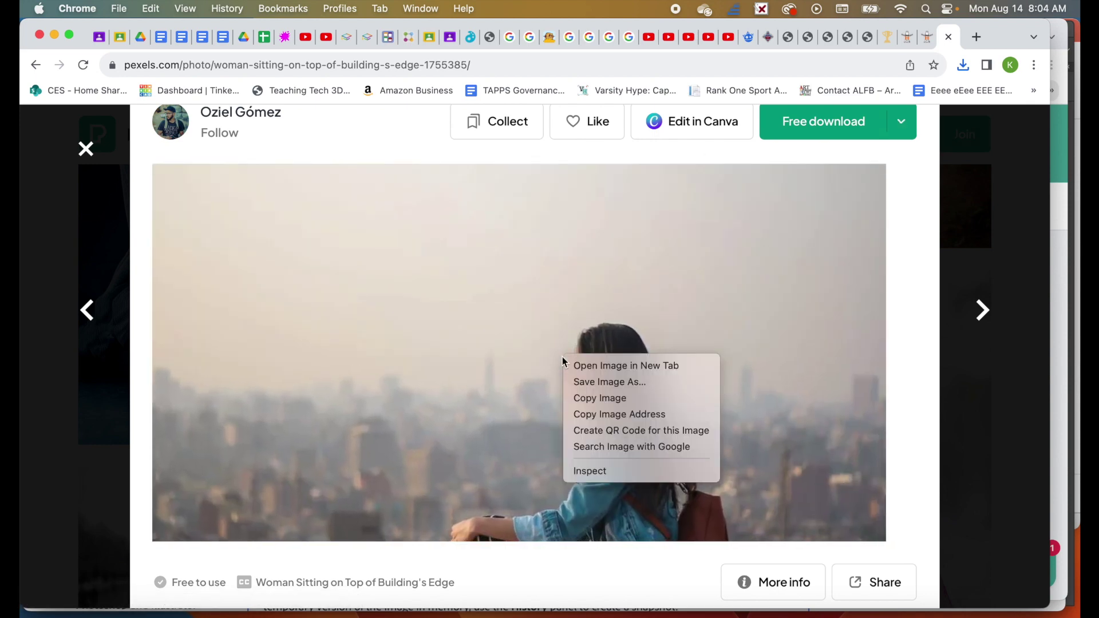
left_click(624, 382)
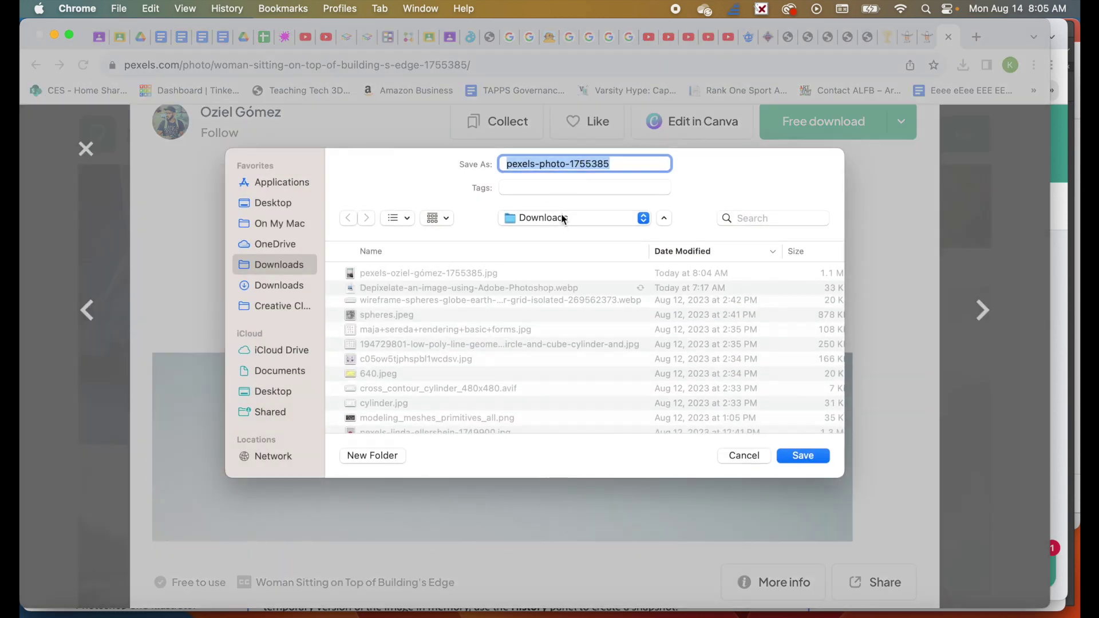
left_click(563, 219)
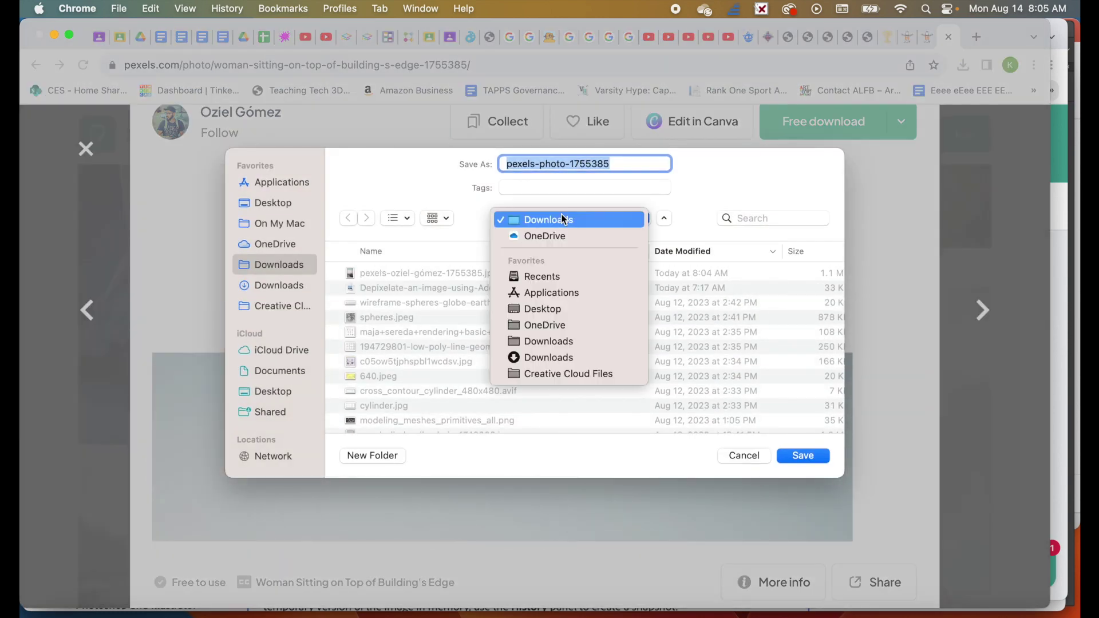
left_click(564, 277)
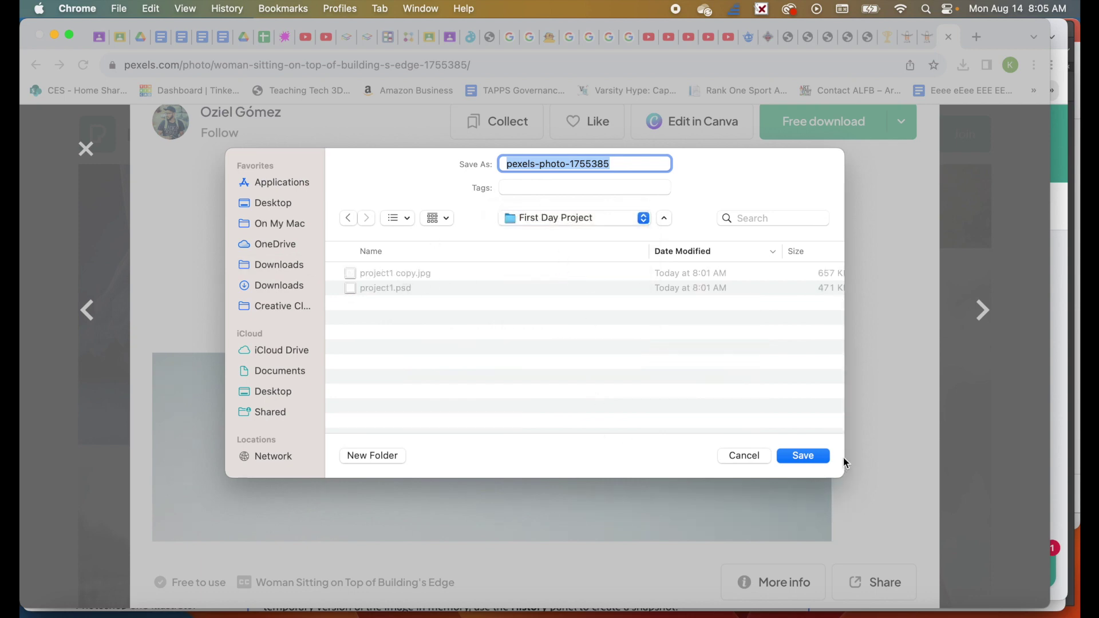
left_click(800, 456)
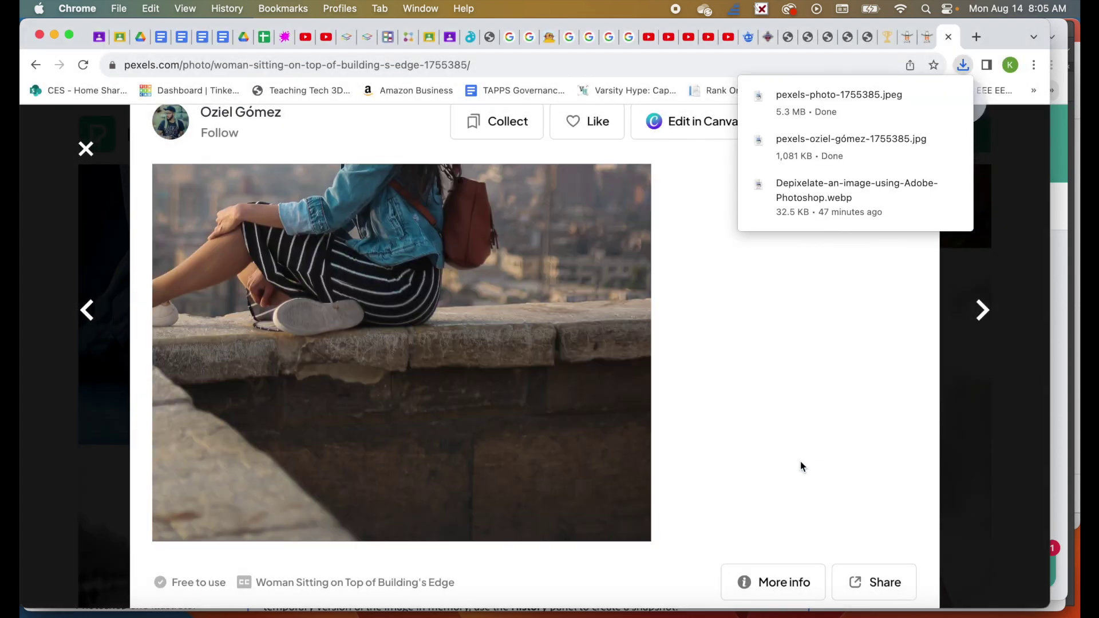
scroll(736, 376, "up", 1)
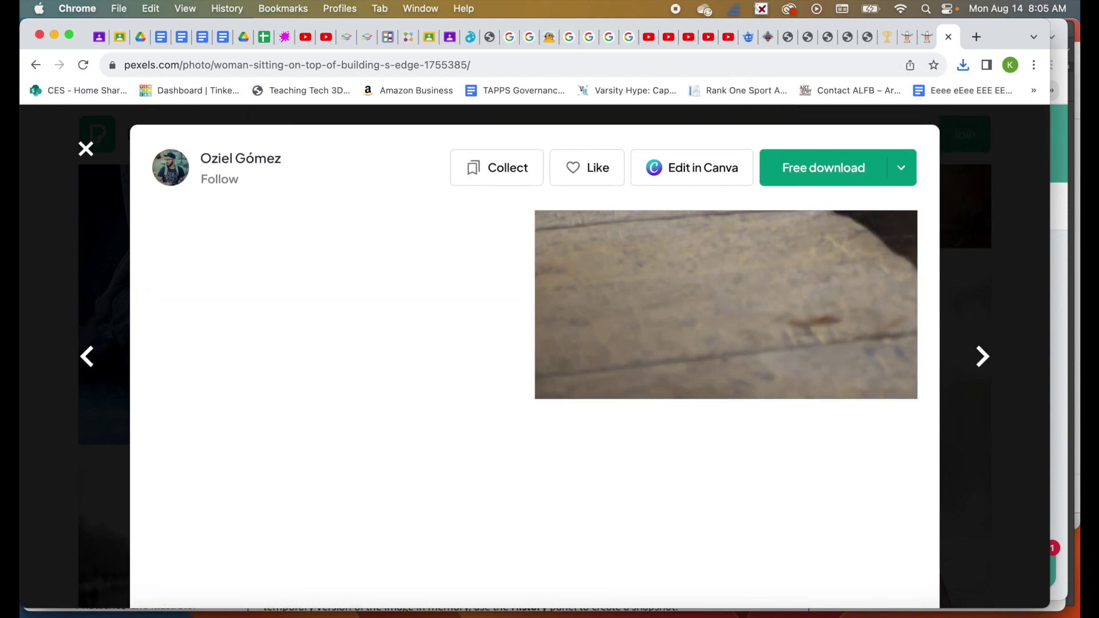
- Switch to Finder and select the newly downloaded Pexels JPG in the Downloads folder to preview it
left_click(66, 613)
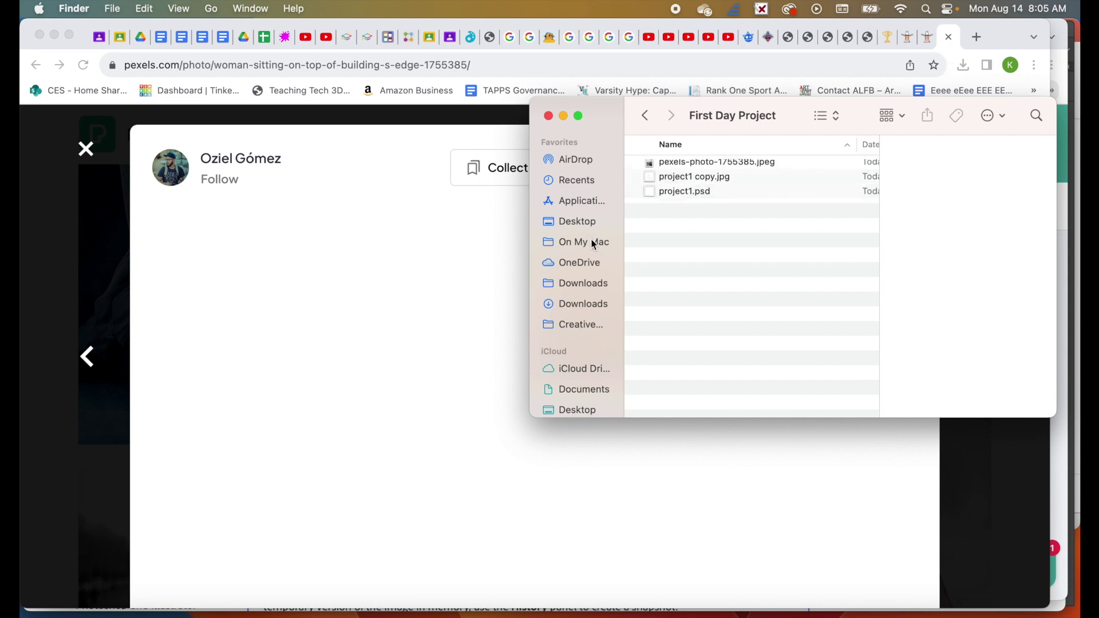
left_click(575, 284)
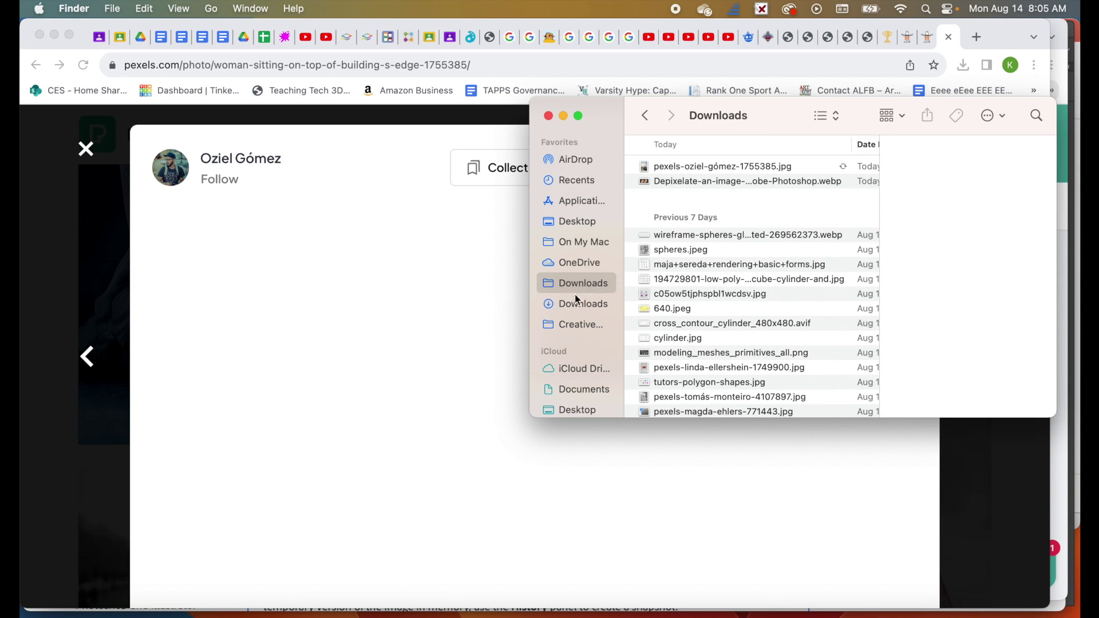
left_click(692, 167)
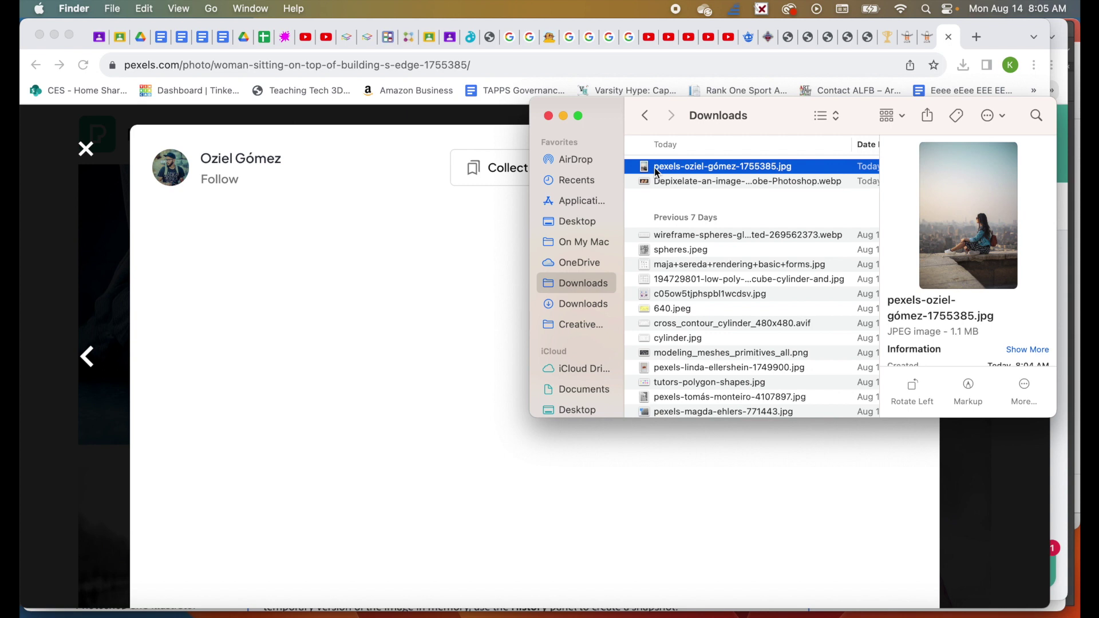
left_click(675, 167)
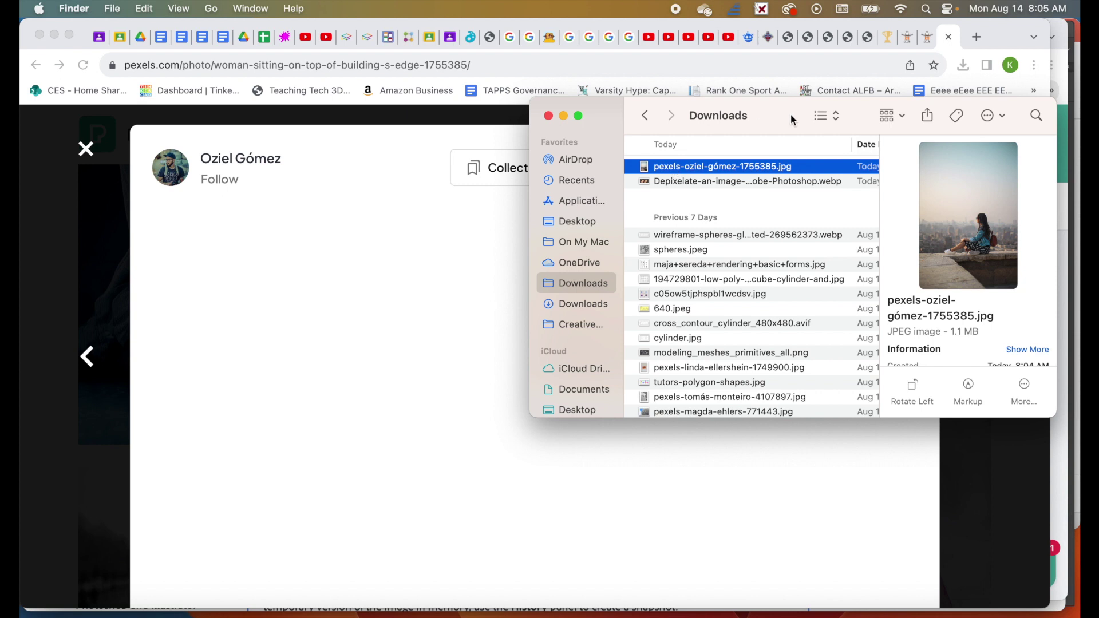
left_click(835, 170)
left_click(578, 323)
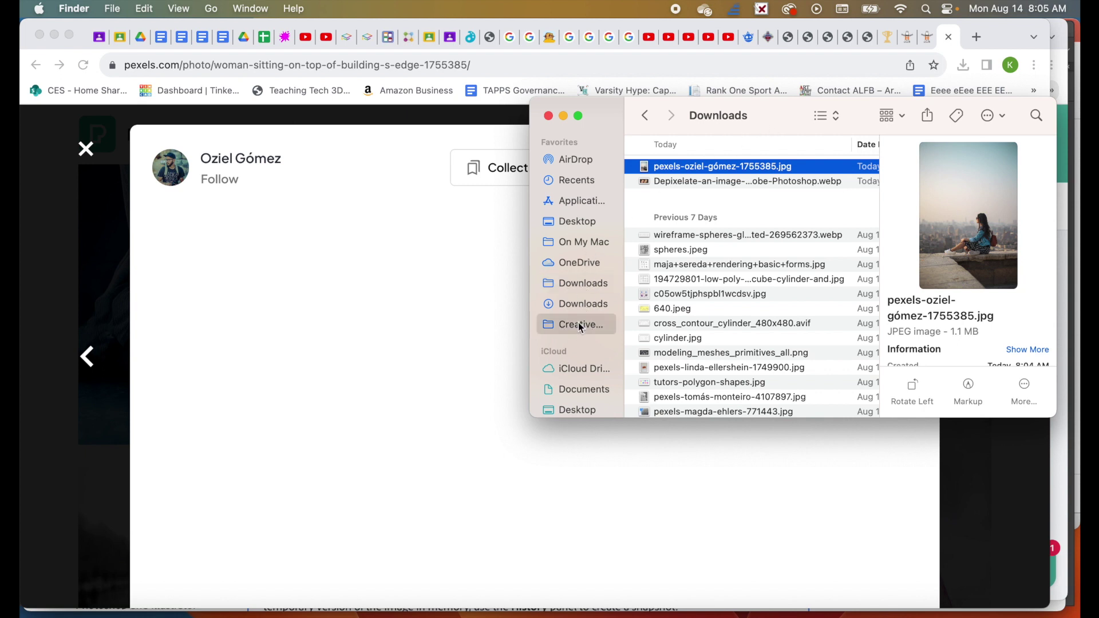
- Go to OneDrive and open the First Day Project folder inside Digital Art 2023 2024
left_click(579, 267)
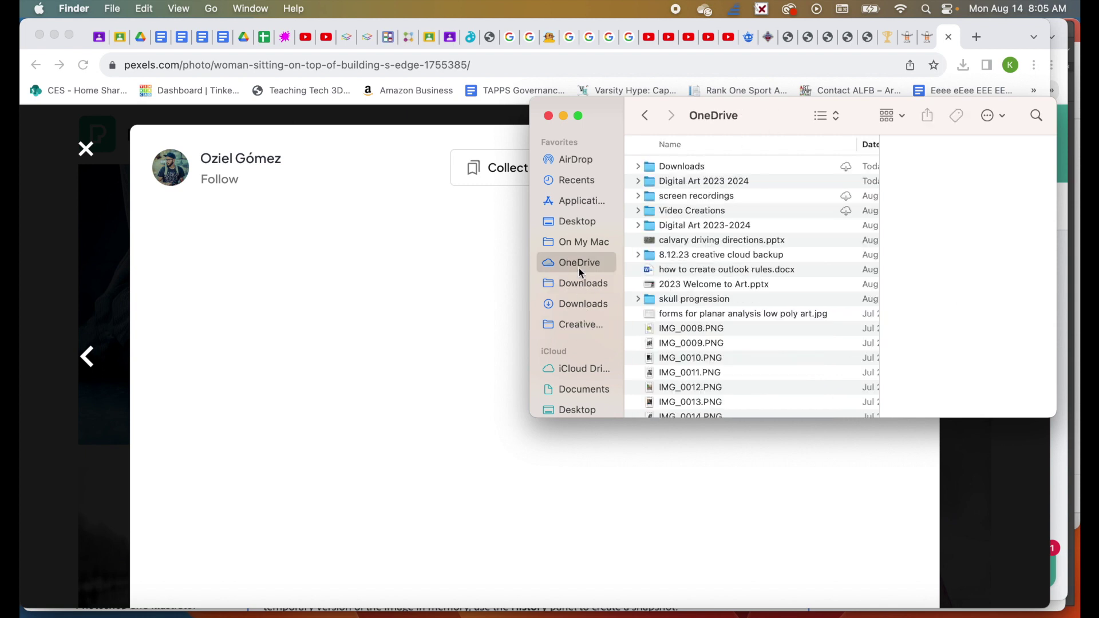
double_click(692, 180)
double_click(692, 166)
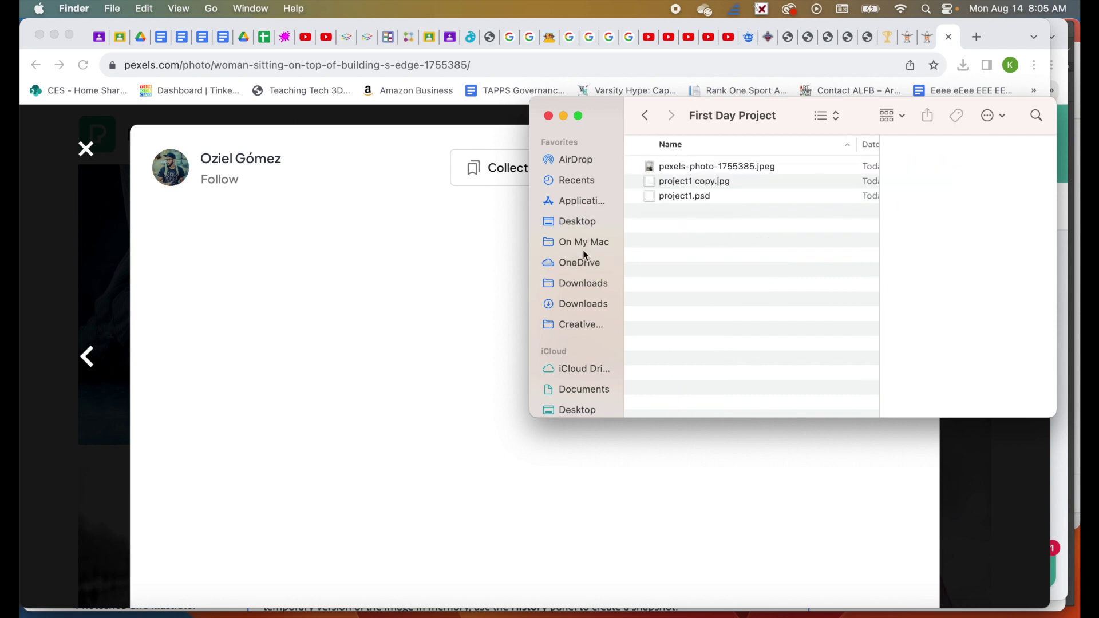
- Transfer the downloaded Pexels JPG from Downloads into OneDrive's Digital Art 2023 2024 > First Day Project folder
left_click(579, 283)
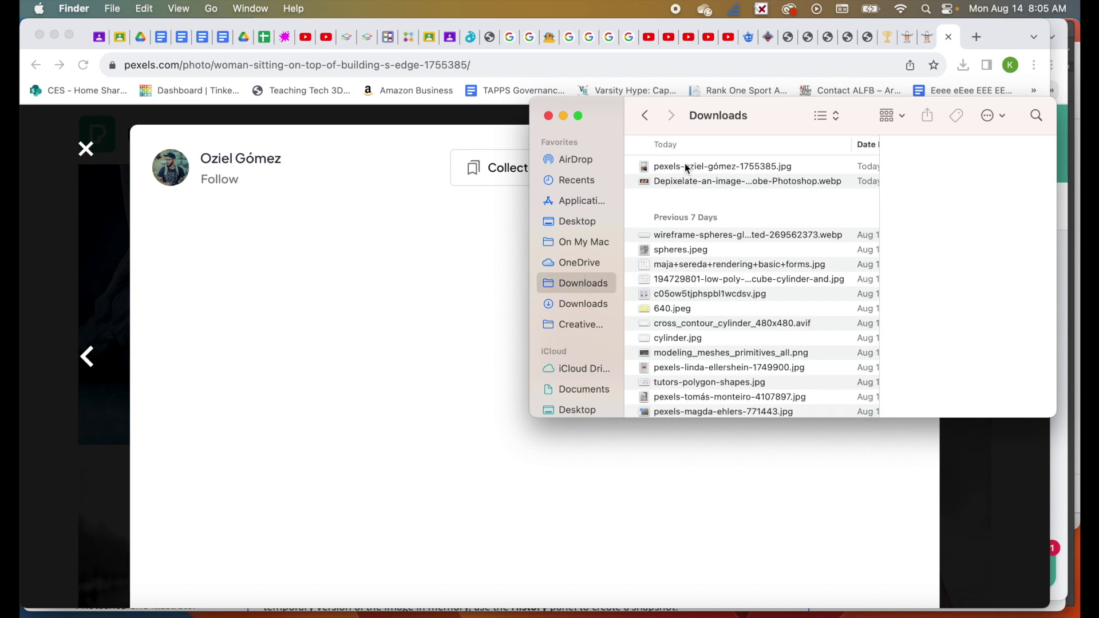
left_click(682, 166)
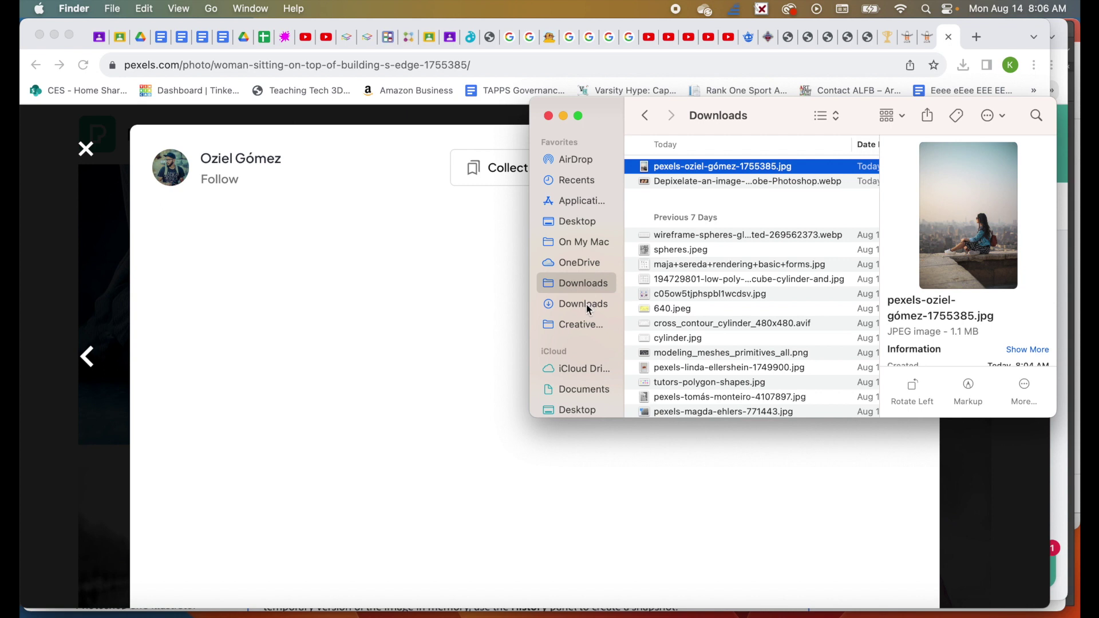
left_click(581, 263)
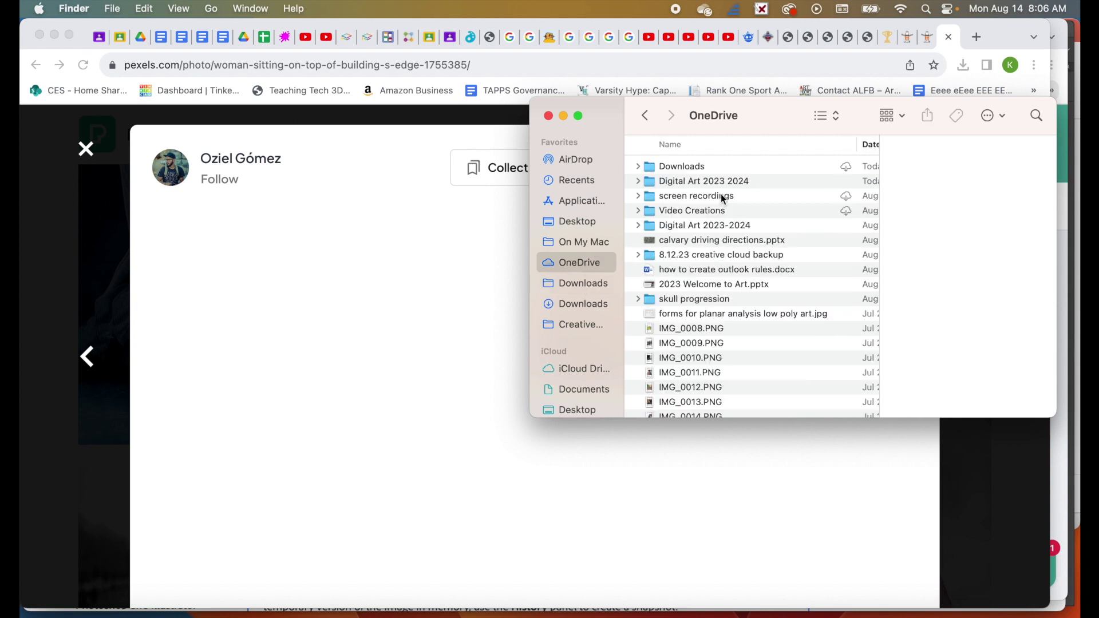
left_click(692, 181)
double_click(692, 180)
double_click(686, 166)
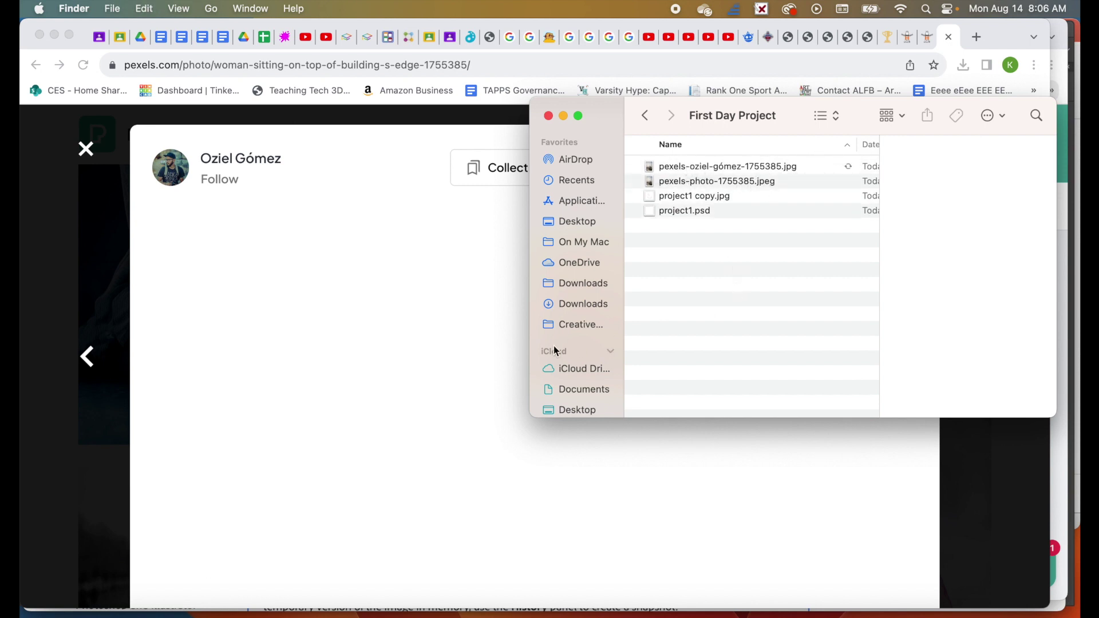
- Switch to Photoshop and examine the Depixelate webp image's dimensions and resolution in Image Size
key("super+Tab")
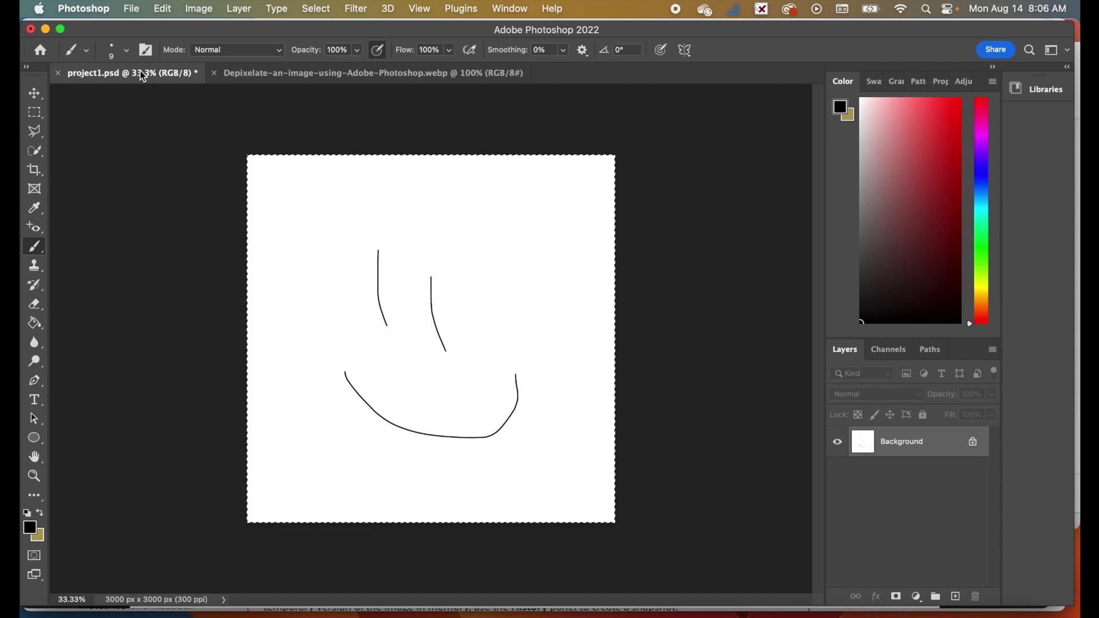
left_click(265, 74)
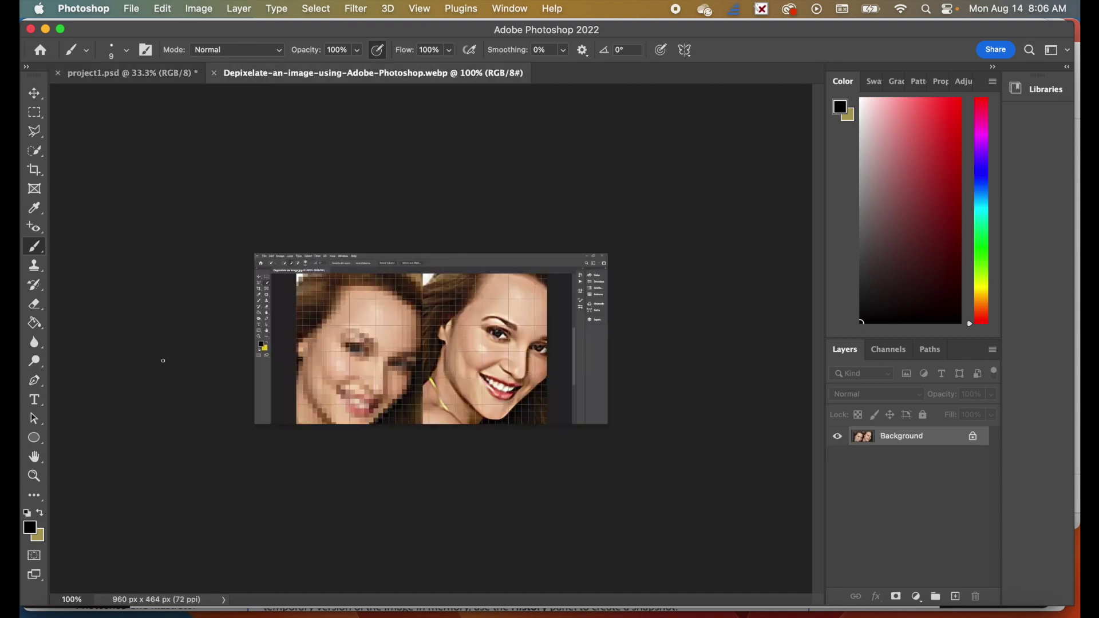
left_click(201, 11)
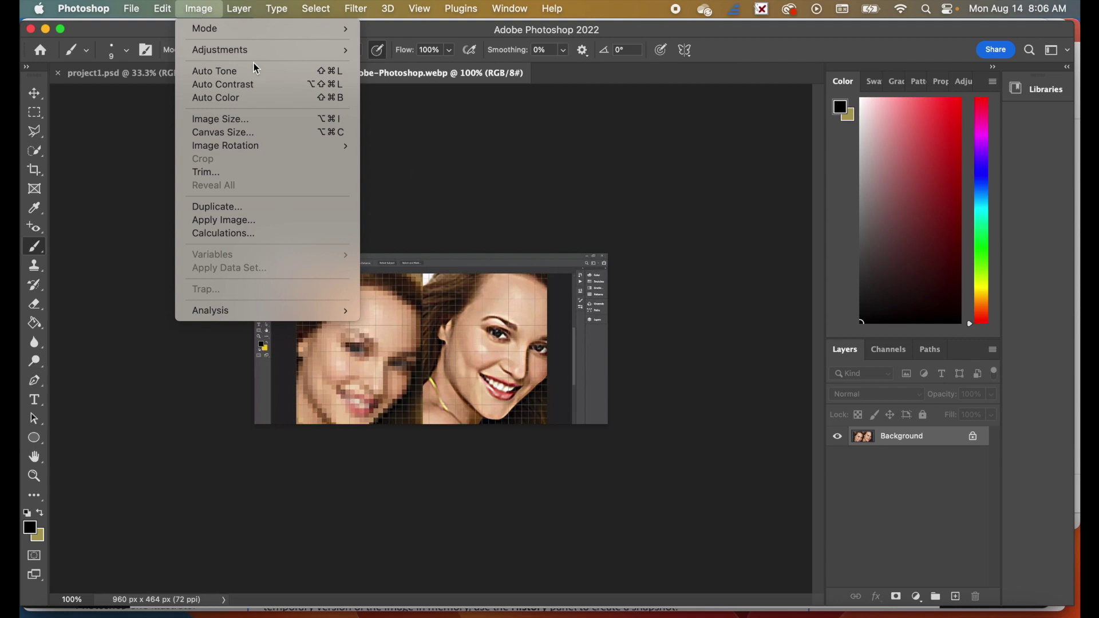
left_click(252, 118)
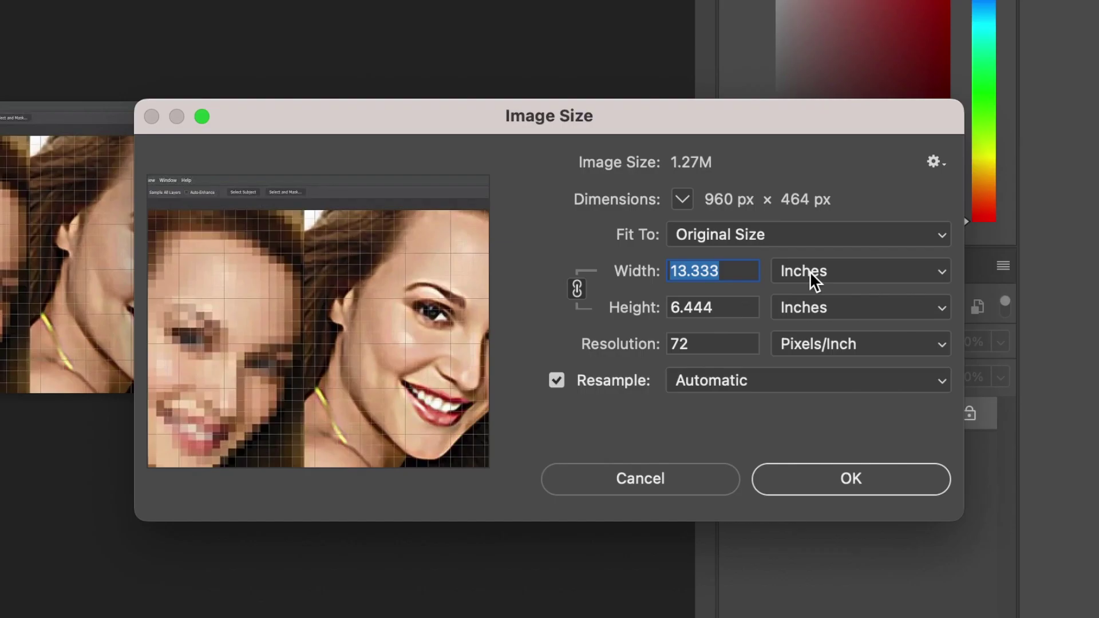
left_click(882, 354)
left_click(810, 271)
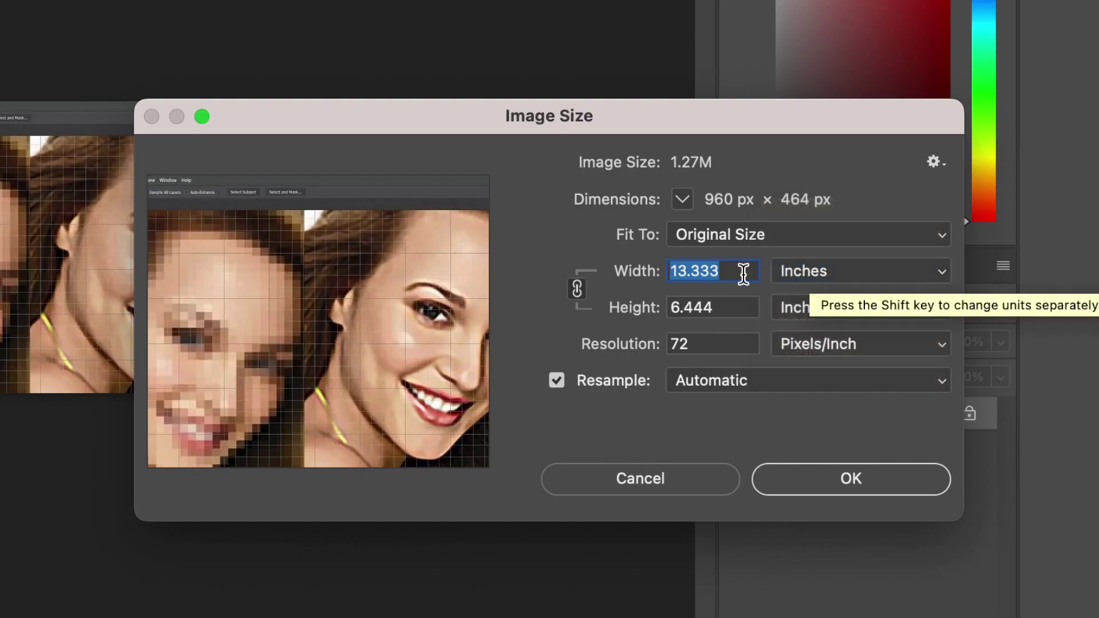
- Try a resolution of 300 pixels/inch for the webp image to preview the result, and cancel the resize
left_click(706, 347)
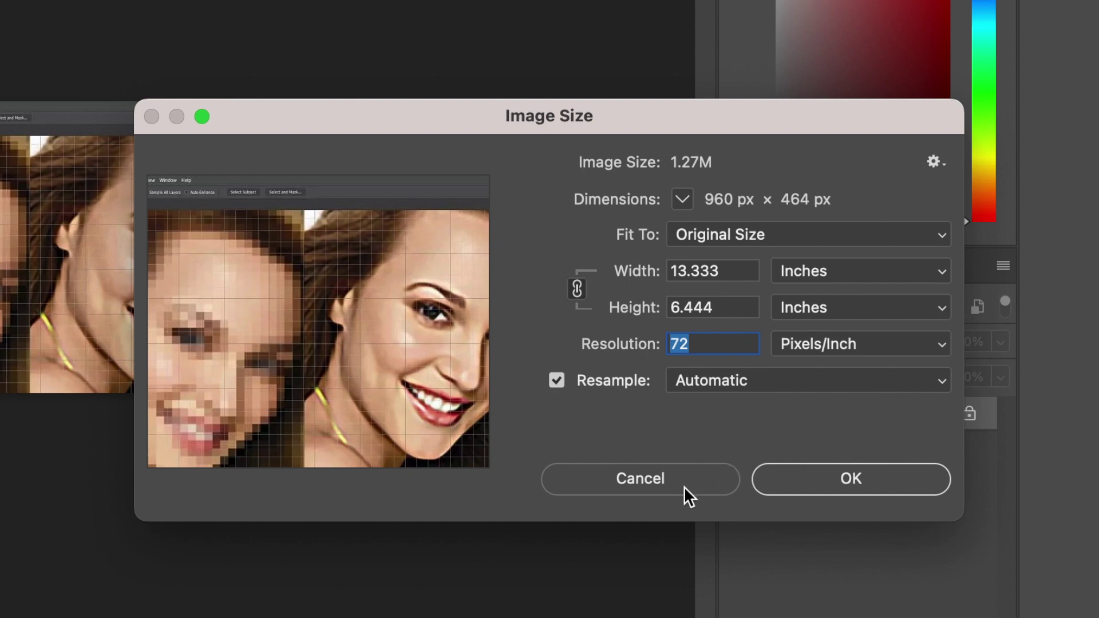
type("300")
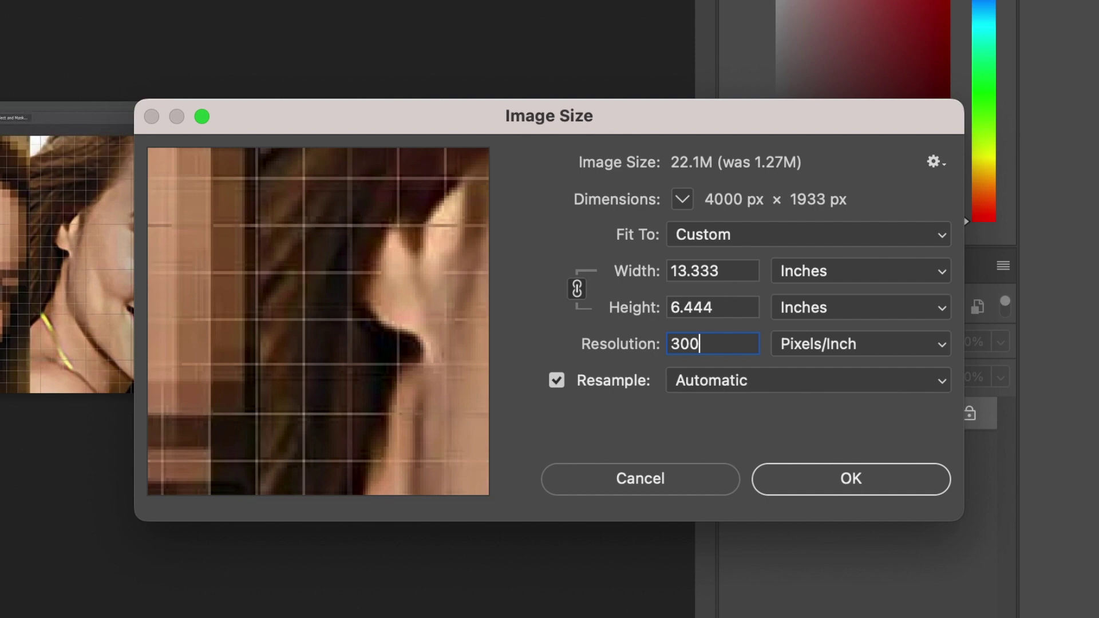
mouse_move(412, 449)
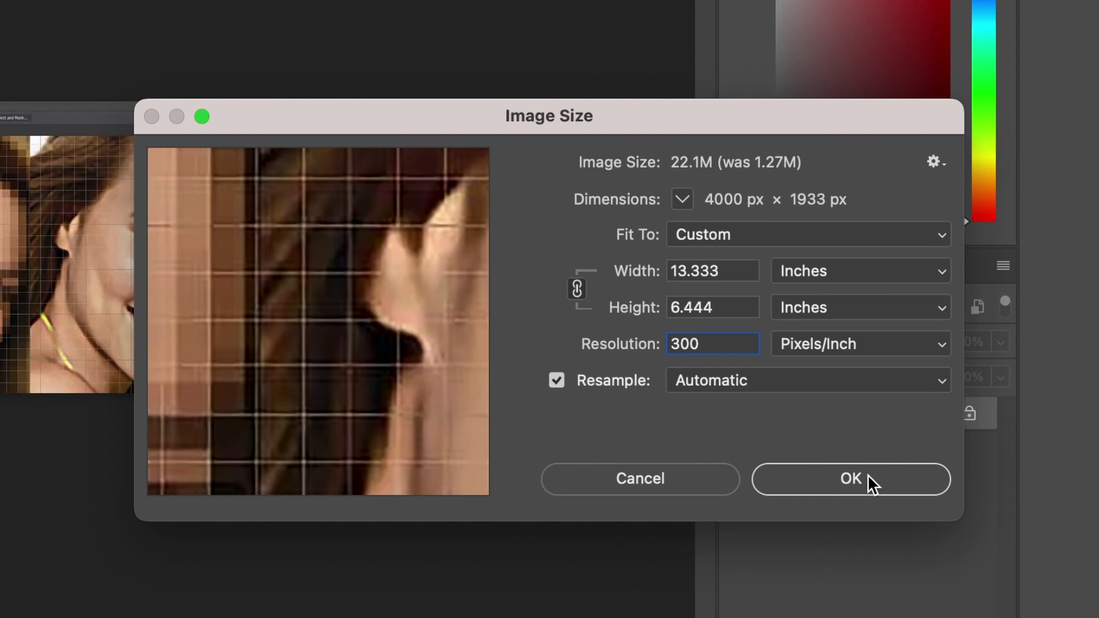
left_click(646, 480)
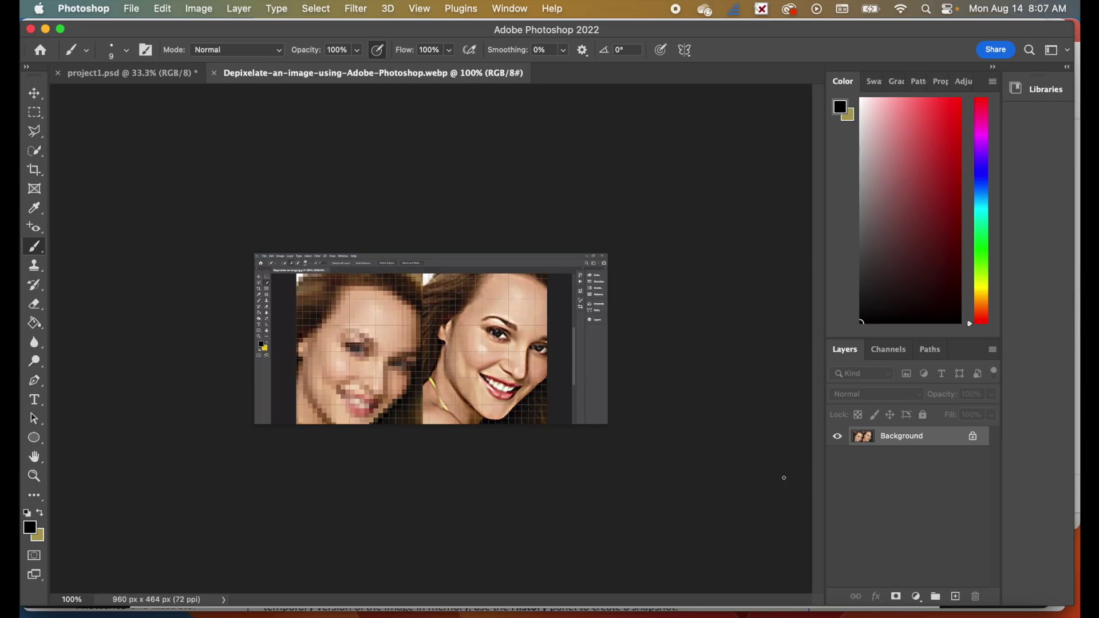
- Switch to Finder and open the Digital Art 2023 2024 folder in OneDrive
left_click(61, 612)
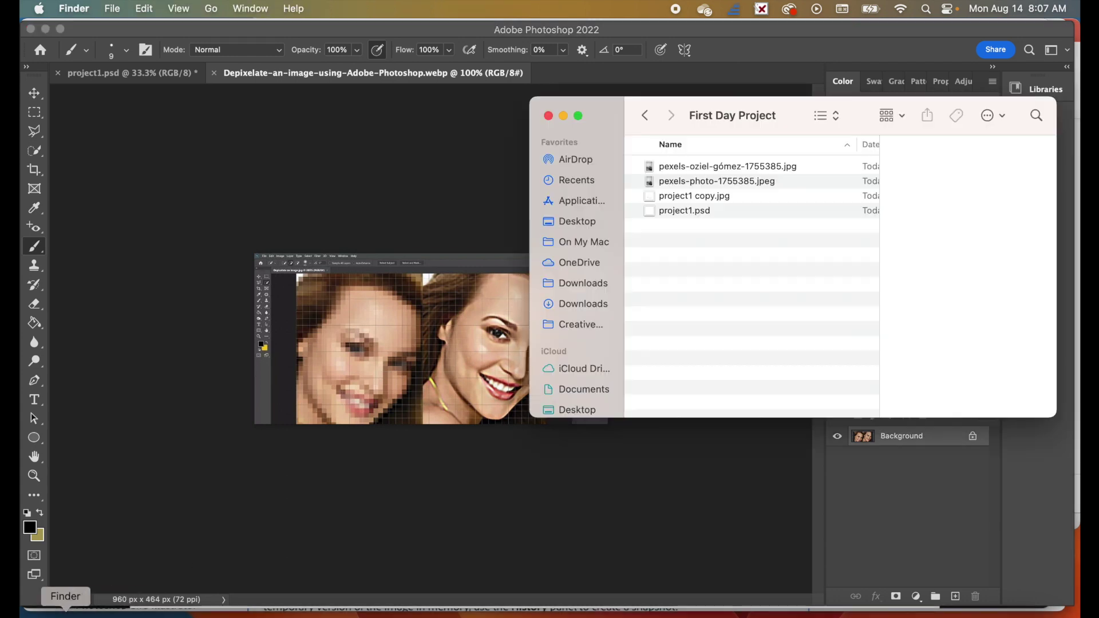
left_click(580, 260)
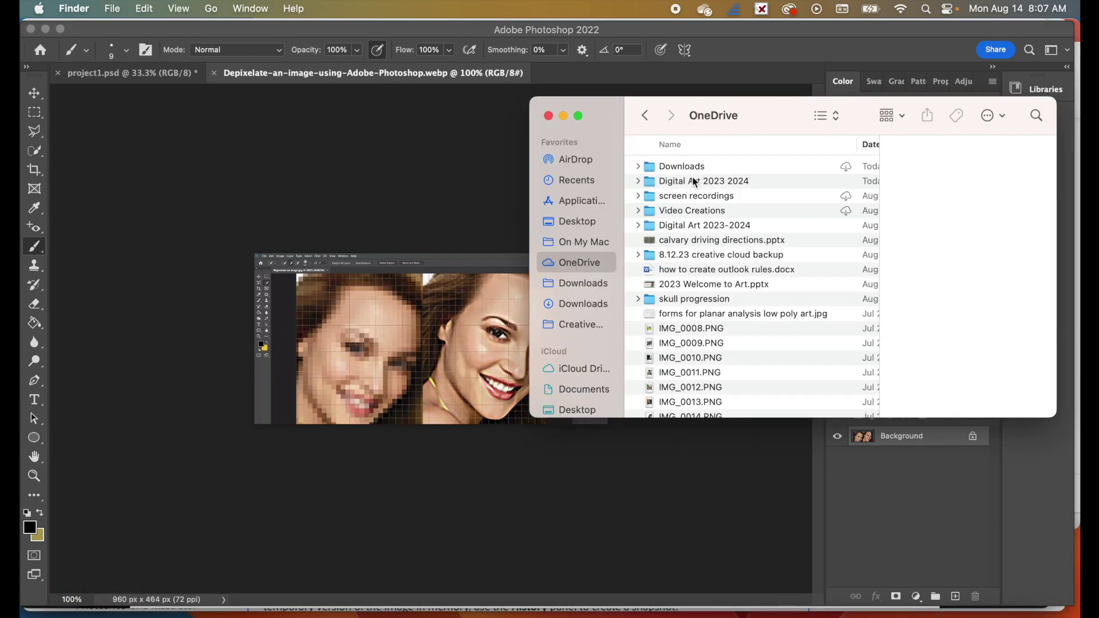
left_click(718, 184)
double_click(718, 183)
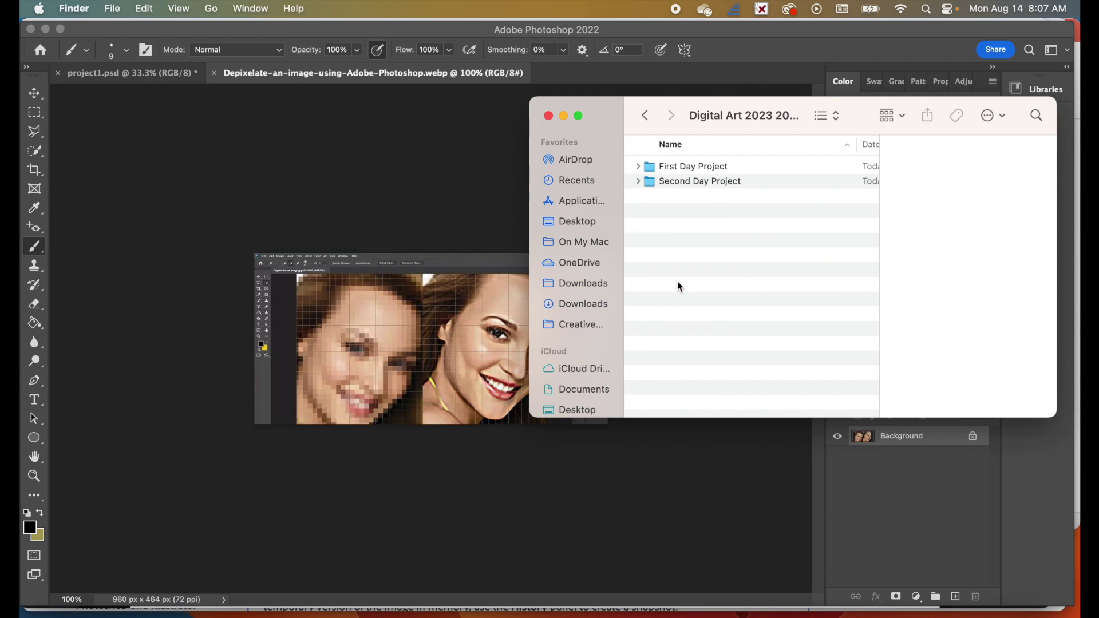